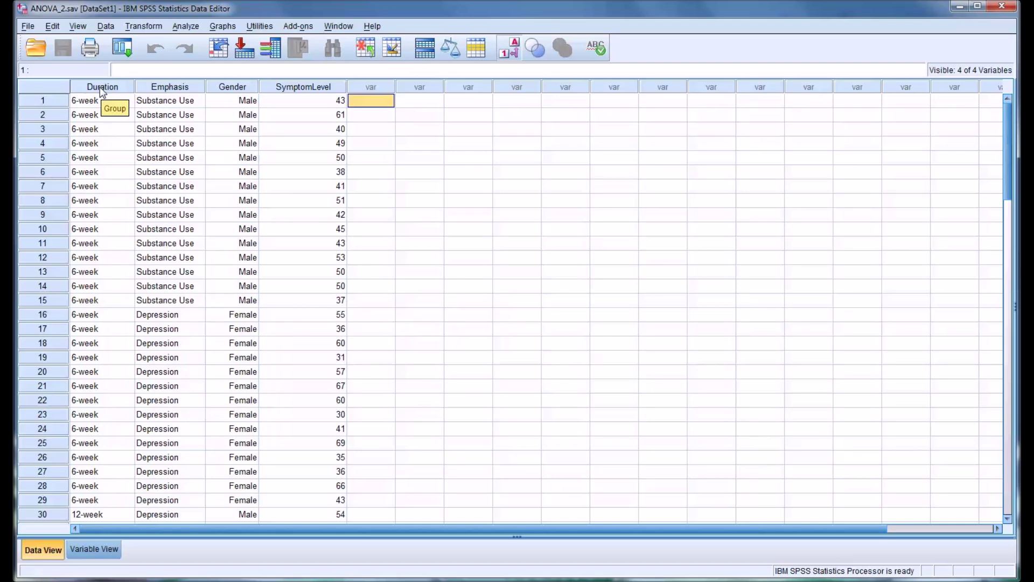
# Inspect the Duration and Emphasis columns, scrolling through their rows
pyautogui.click(102, 87)
pyautogui.scroll(-14, 106, 108)
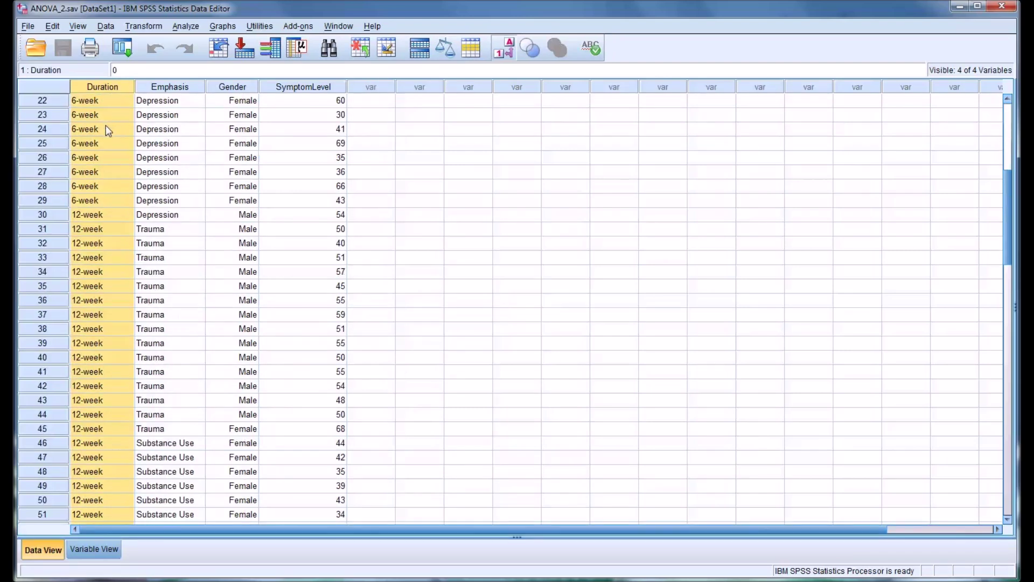
pyautogui.scroll(-1, 108, 157)
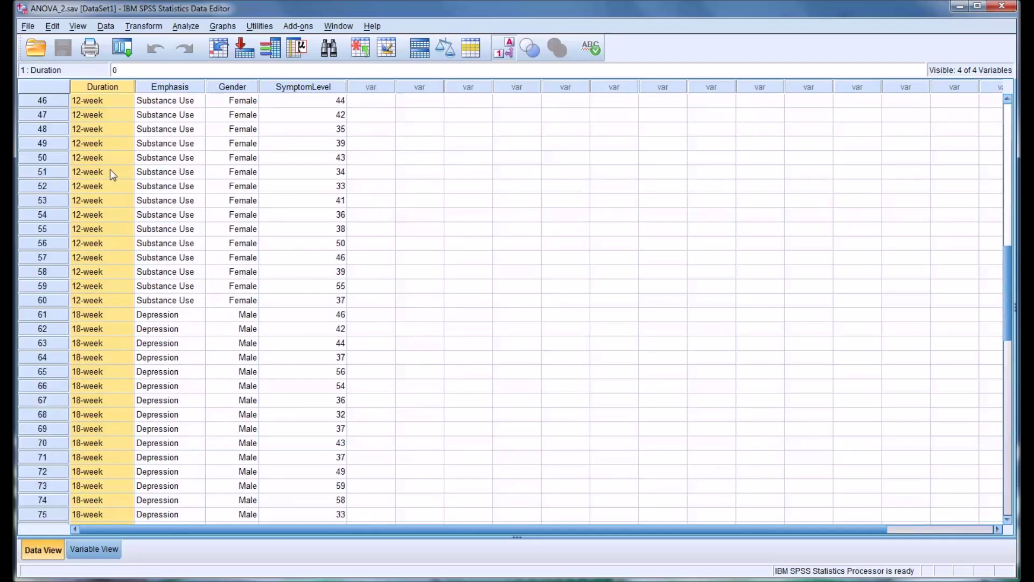
pyautogui.scroll(15, 107, 321)
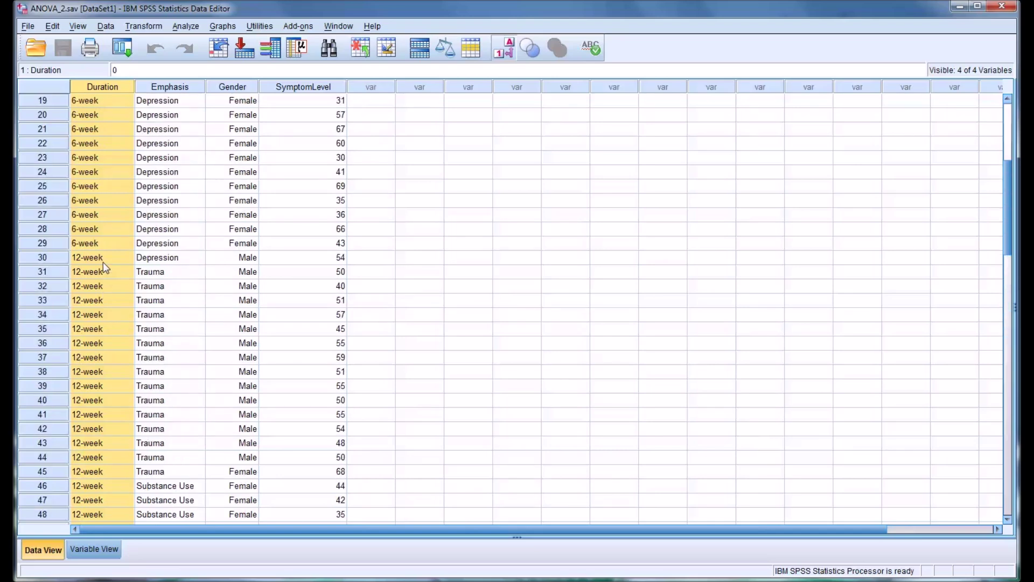
pyautogui.click(162, 87)
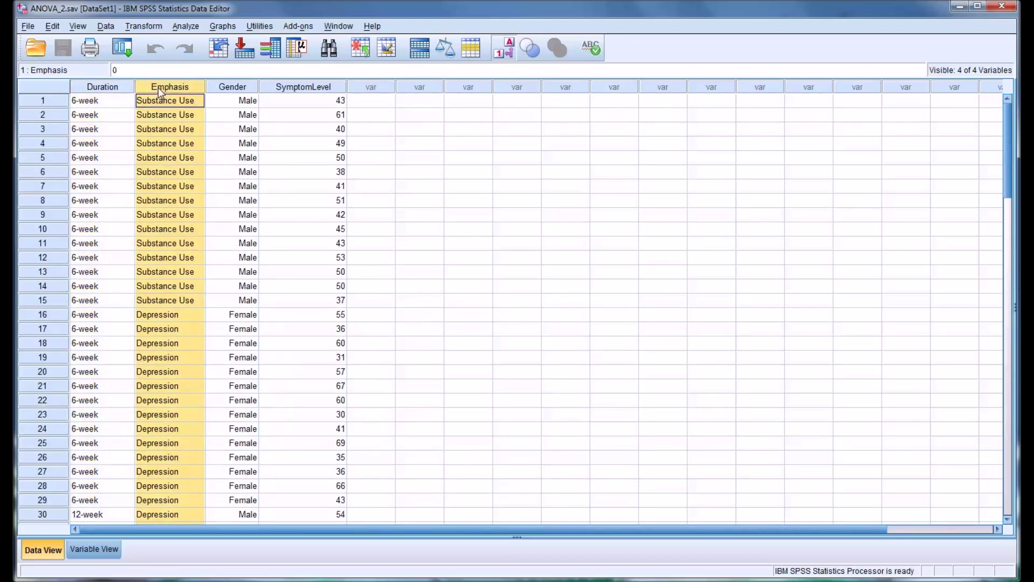
pyautogui.scroll(-6, 161, 187)
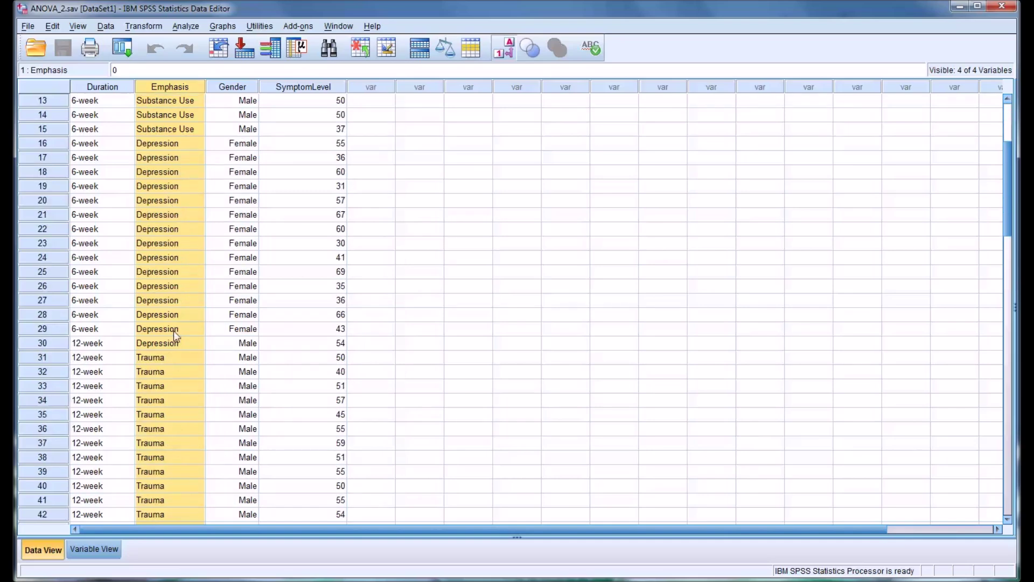
pyautogui.scroll(6, 158, 371)
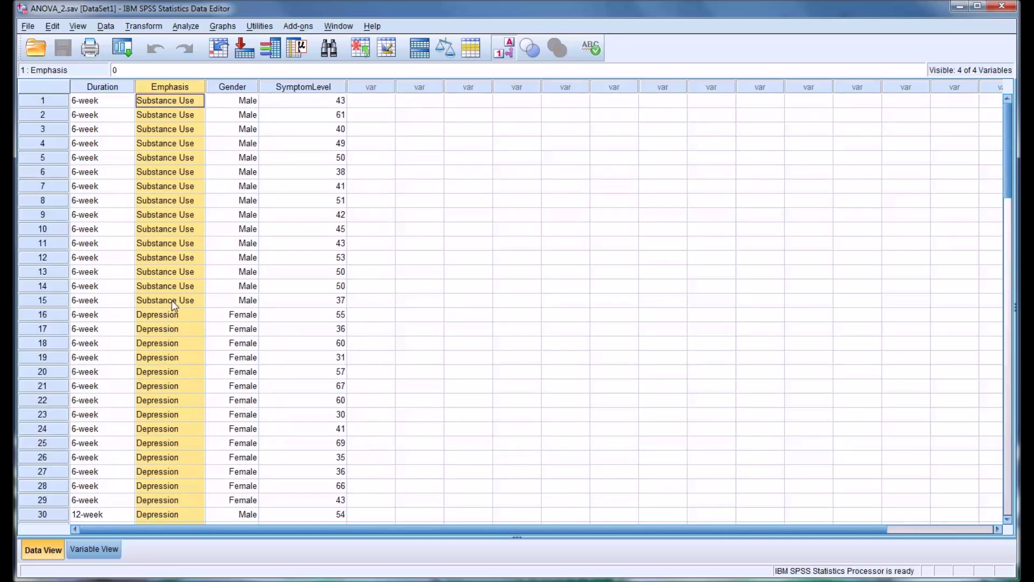
# Inspect the Gender and SymptomLevel columns, clear the selection, and bring up the Analyze menu
pyautogui.click(226, 87)
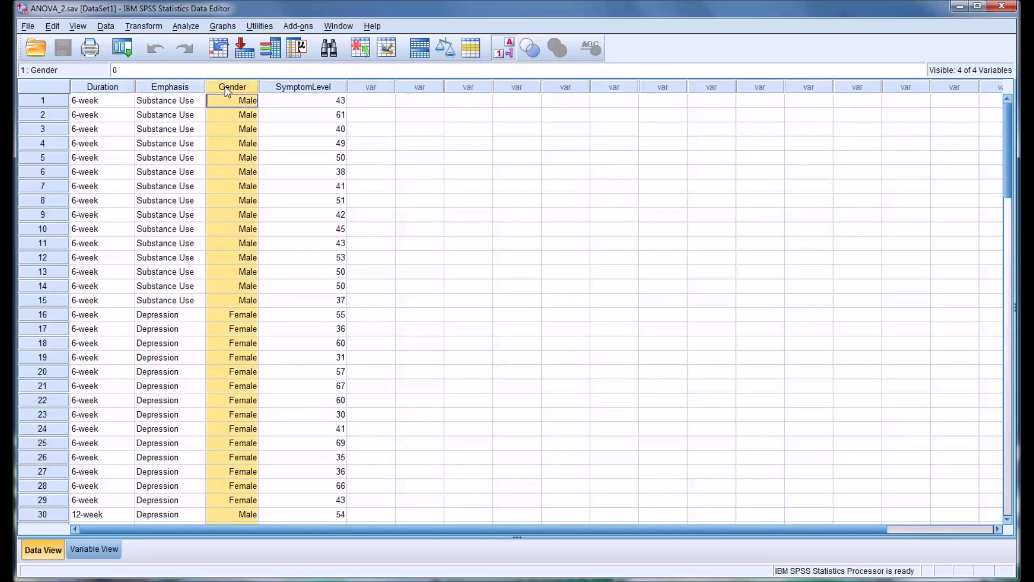
pyautogui.click(315, 88)
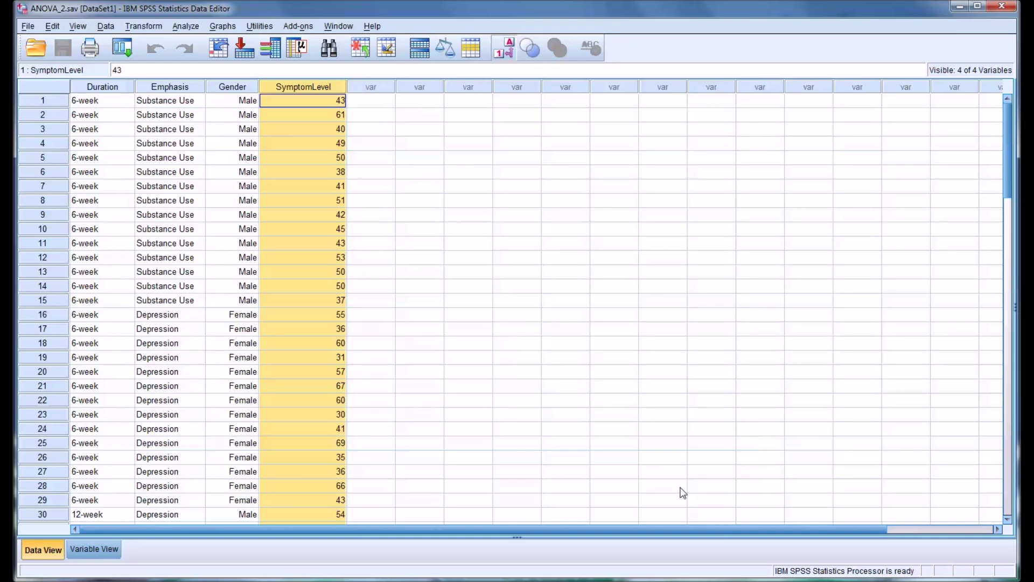
pyautogui.click(284, 106)
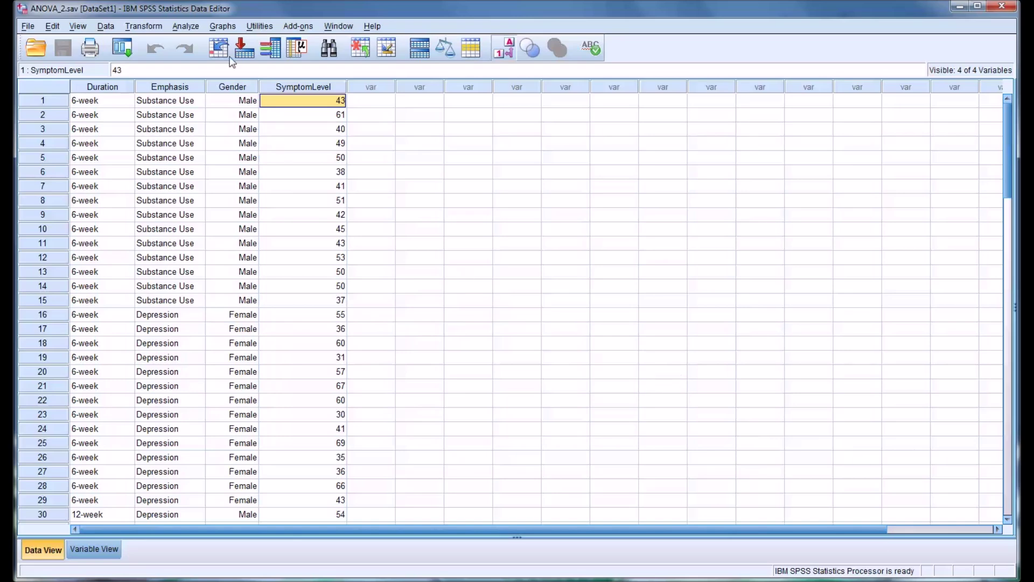
pyautogui.click(185, 26)
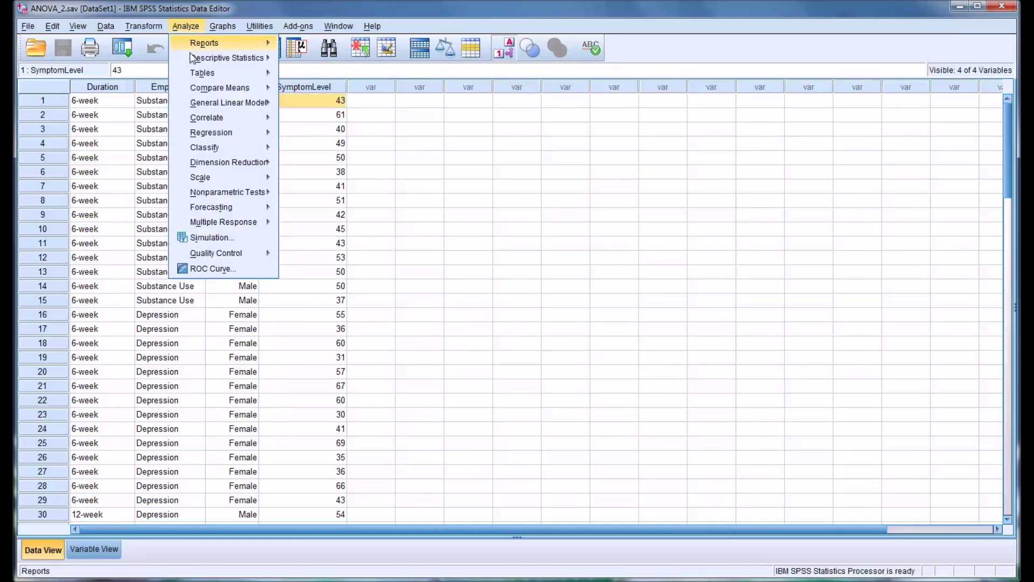
# Open the Univariate GLM dialog and clear its previous dependent variable and fixed factors
pyautogui.moveTo(216, 105)
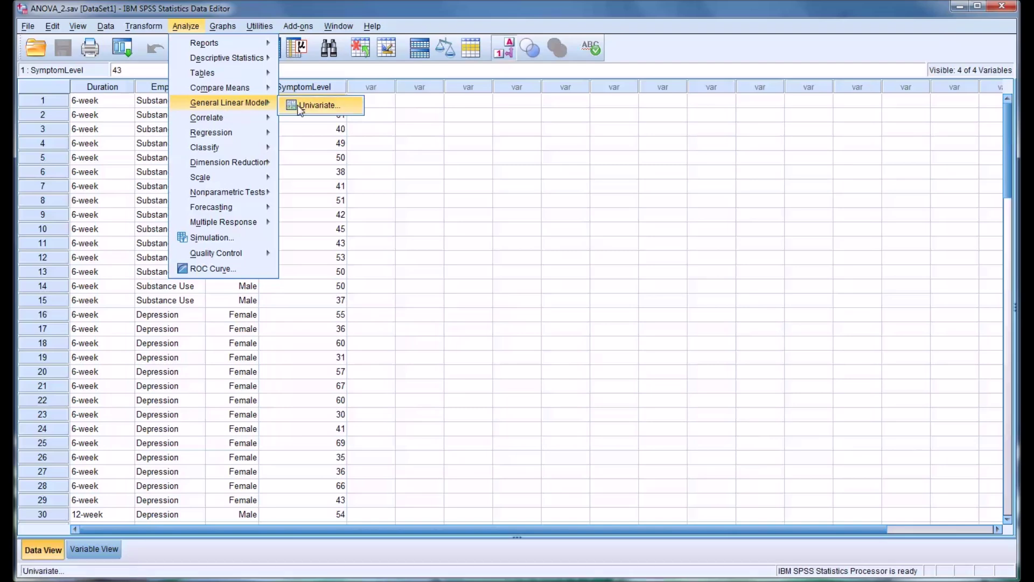
pyautogui.click(315, 105)
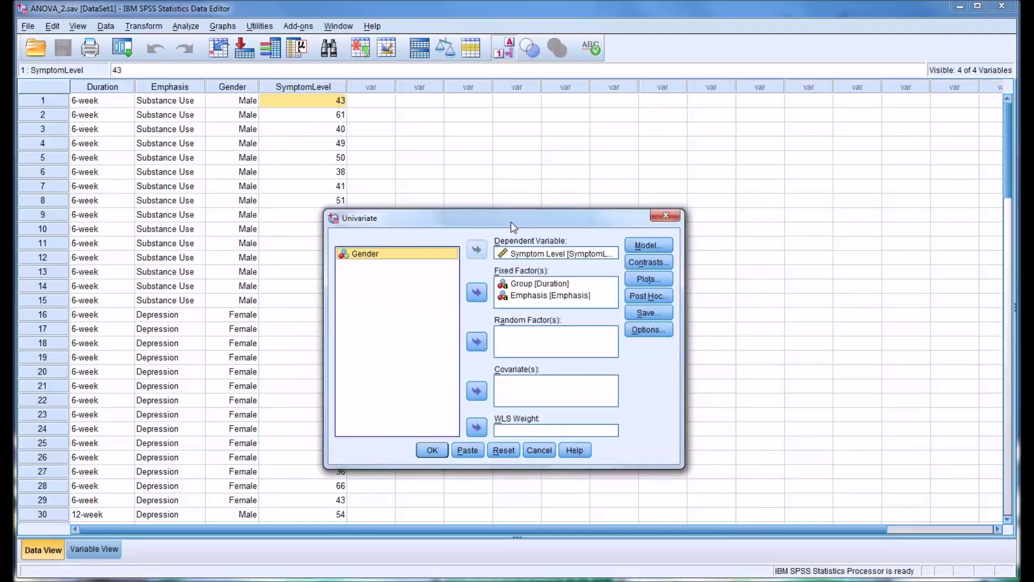
pyautogui.moveTo(511, 222); pyautogui.dragTo(568, 185)
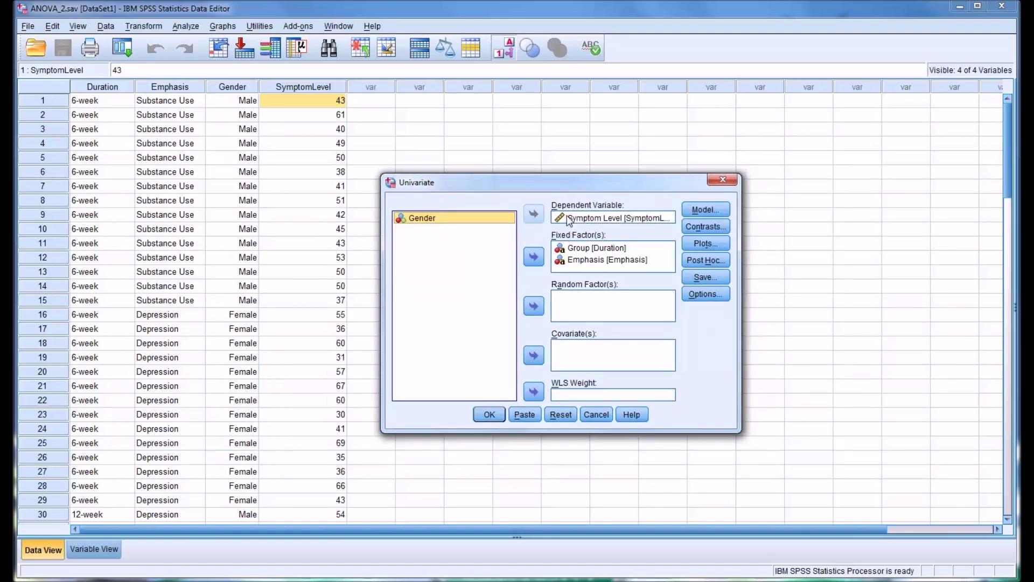
pyautogui.click(592, 217)
pyautogui.click(533, 213)
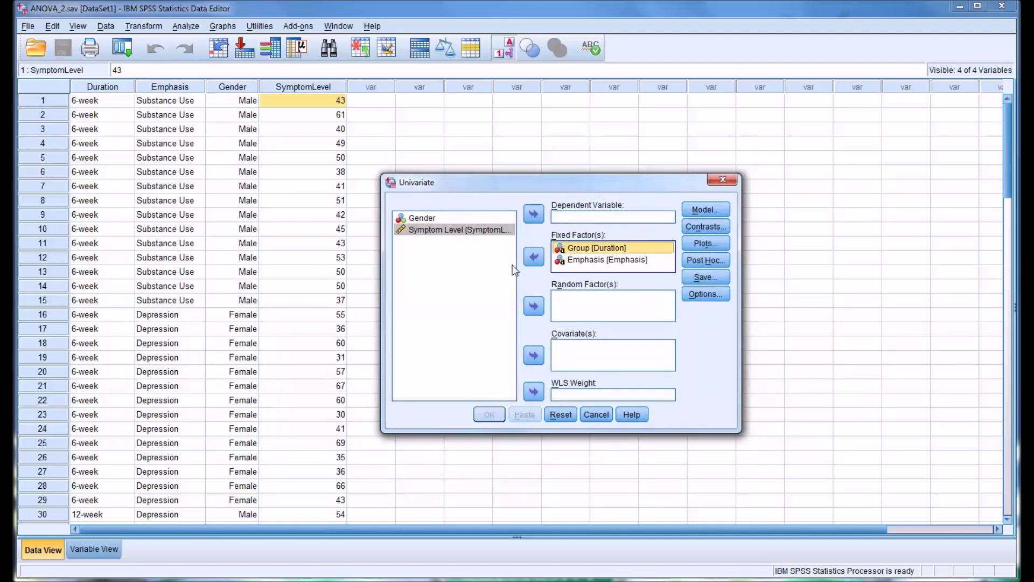
pyautogui.click(533, 257)
pyautogui.click(534, 256)
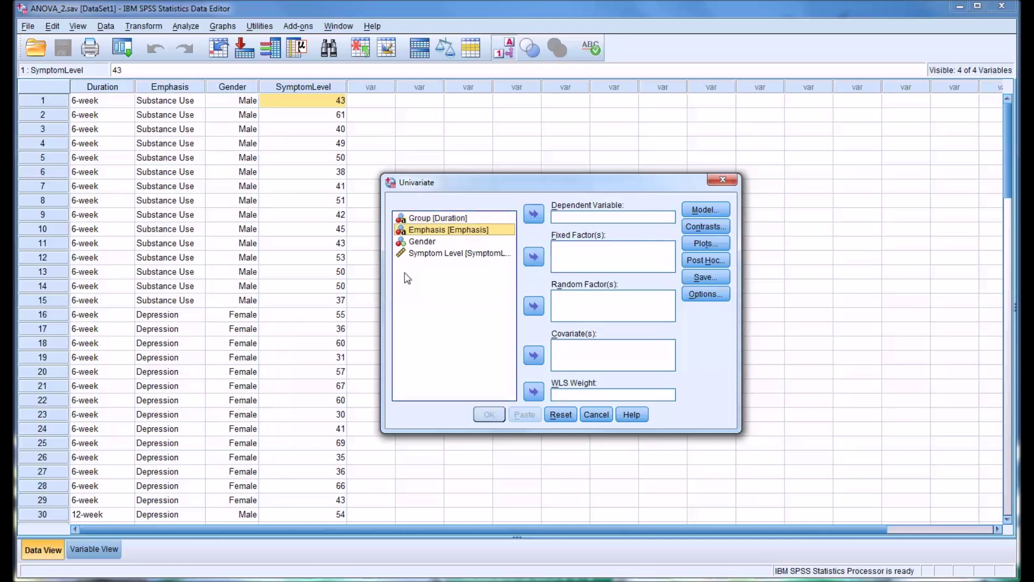
# Assign Symptom Level as dependent variable and Duration and Emphasis as fixed factors
pyautogui.click(433, 253)
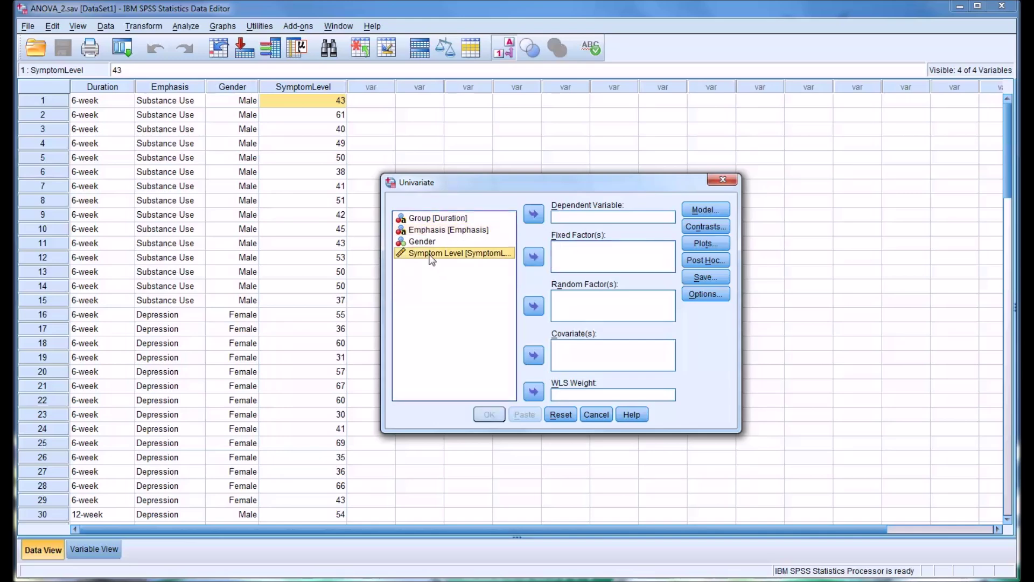
pyautogui.click(534, 214)
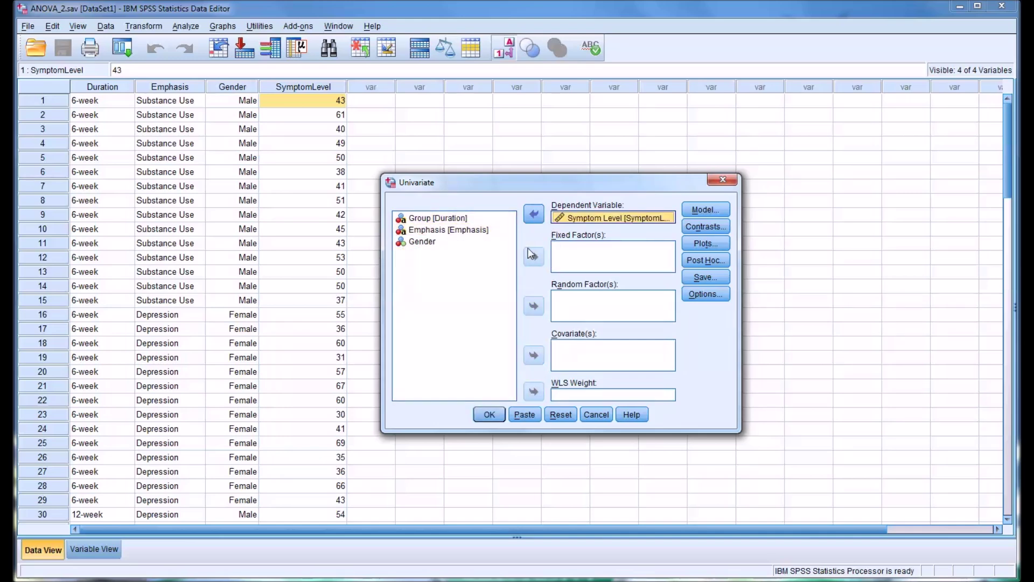
pyautogui.click(468, 242)
pyautogui.press('Up')
pyautogui.click(436, 220)
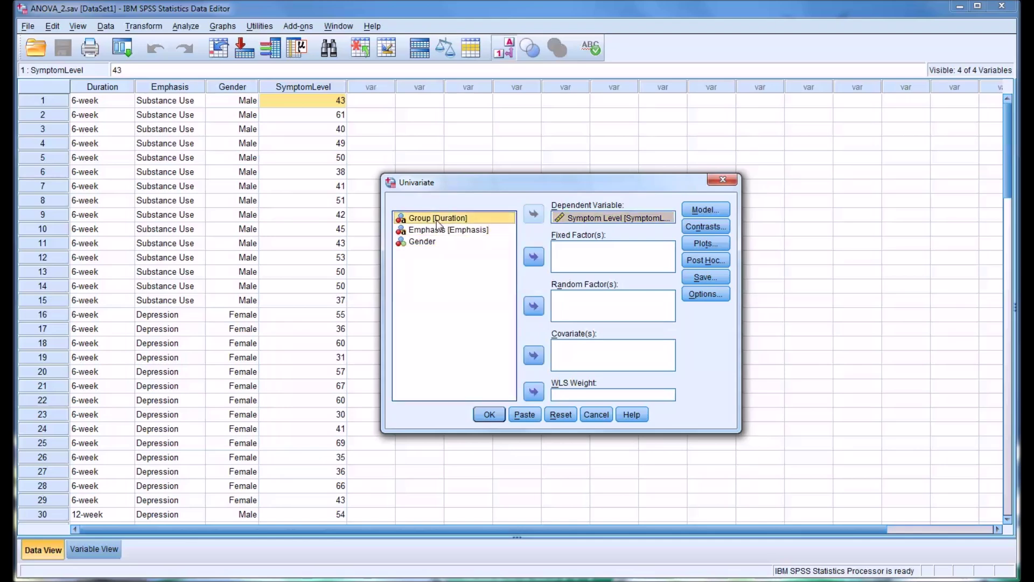
pyautogui.click(525, 257)
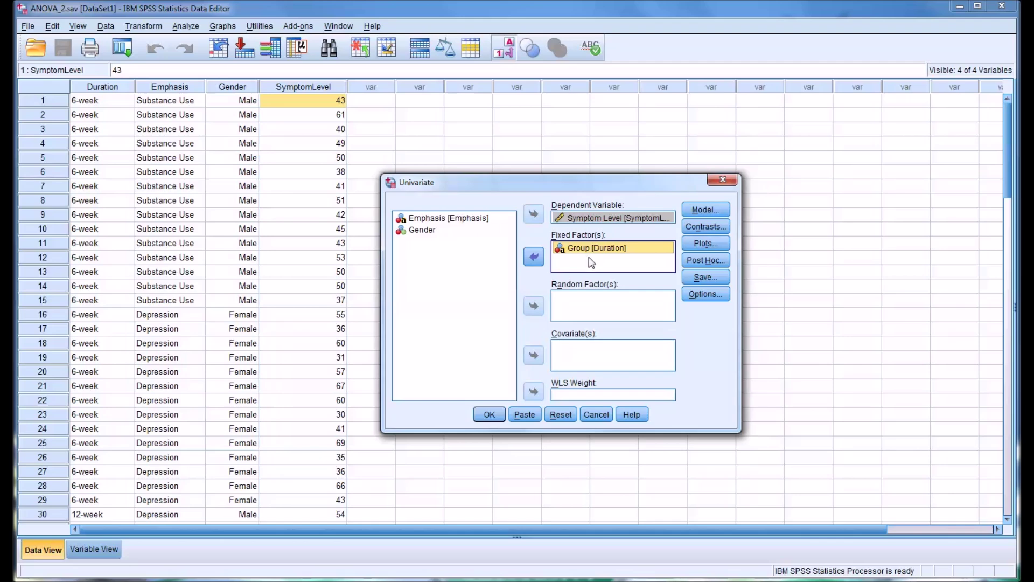
pyautogui.click(438, 218)
pyautogui.click(533, 258)
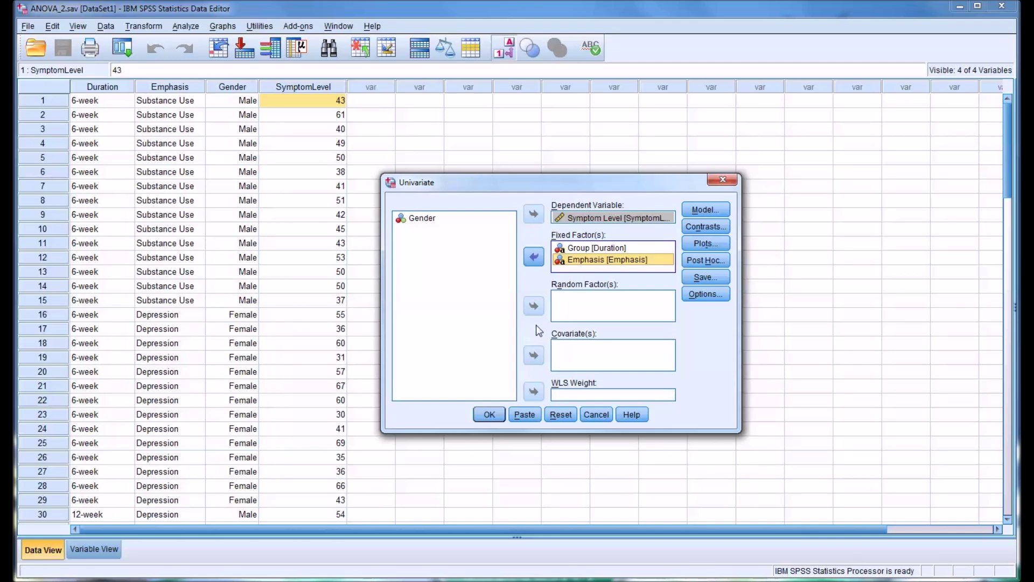
# Check the Model and Contrasts settings, leaving both unchanged
pyautogui.click(697, 209)
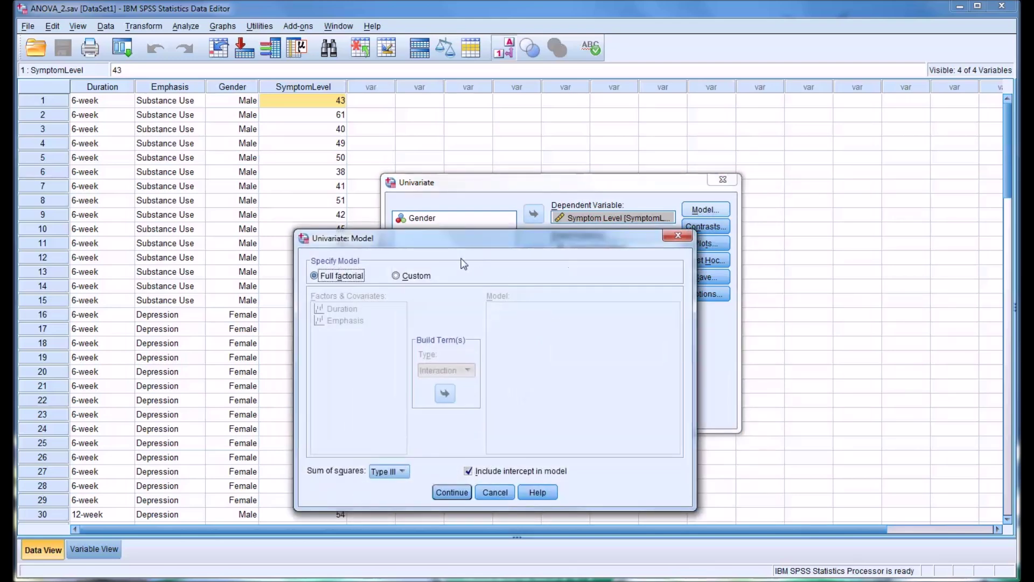
pyautogui.click(680, 236)
pyautogui.click(703, 226)
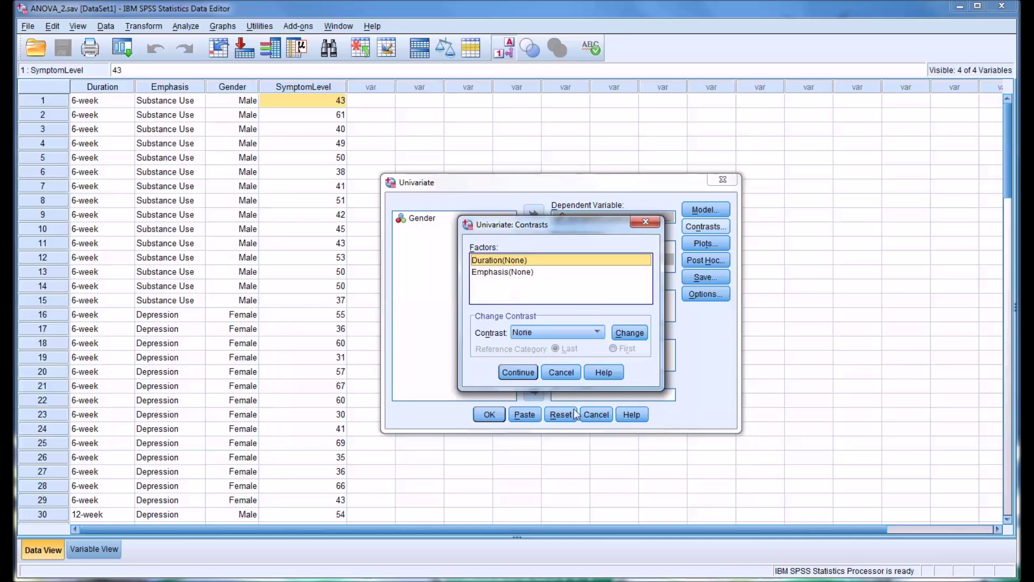
pyautogui.click(560, 372)
# Add separate profile plots for Duration and for Emphasis
pyautogui.click(701, 246)
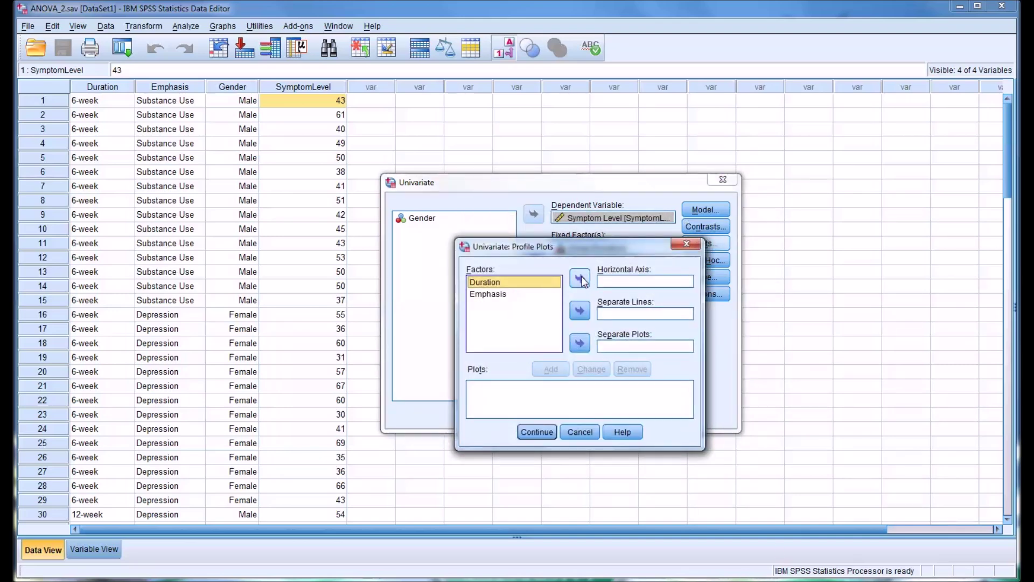
pyautogui.click(581, 279)
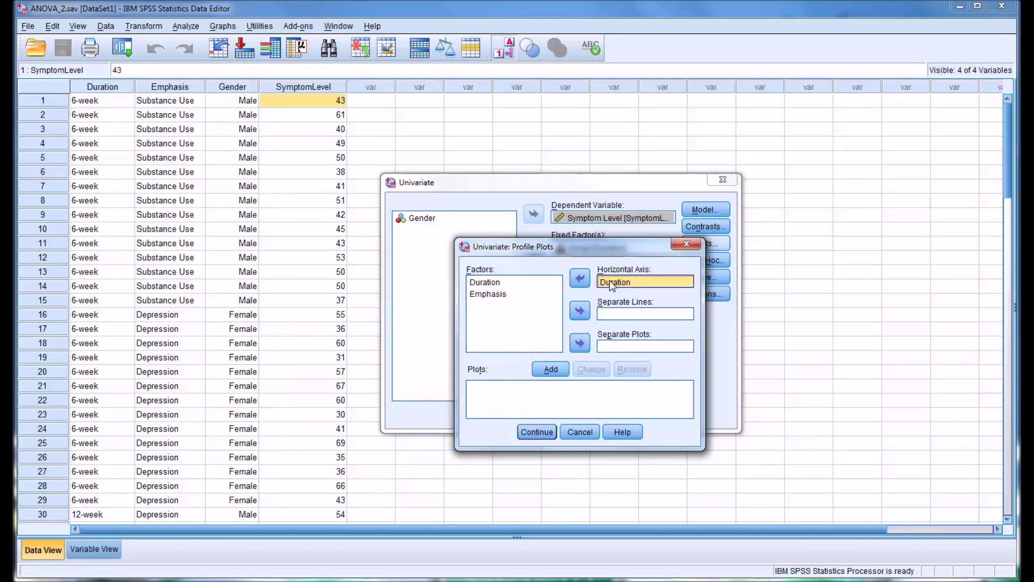
pyautogui.click(550, 368)
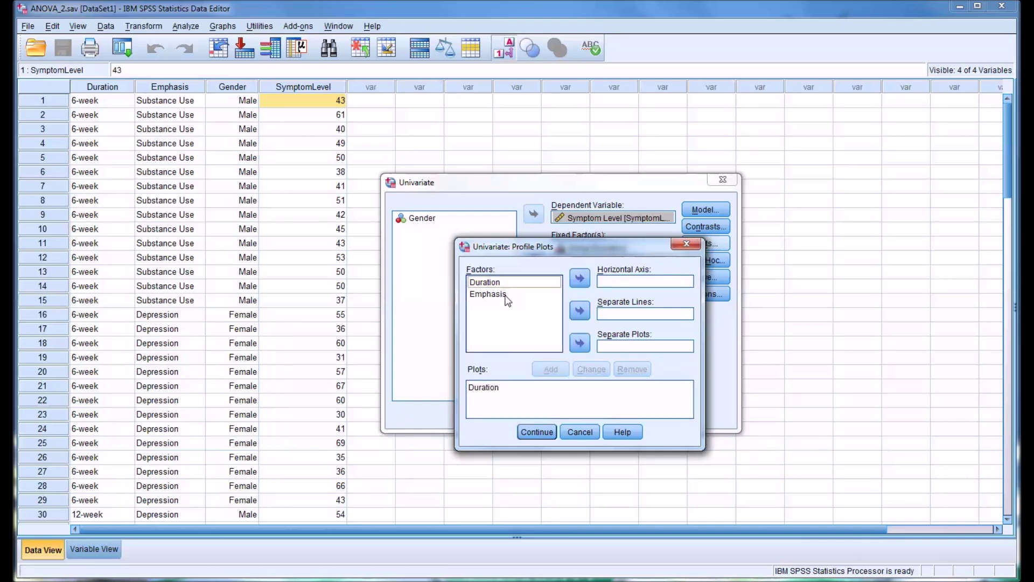
pyautogui.click(507, 295)
pyautogui.click(579, 279)
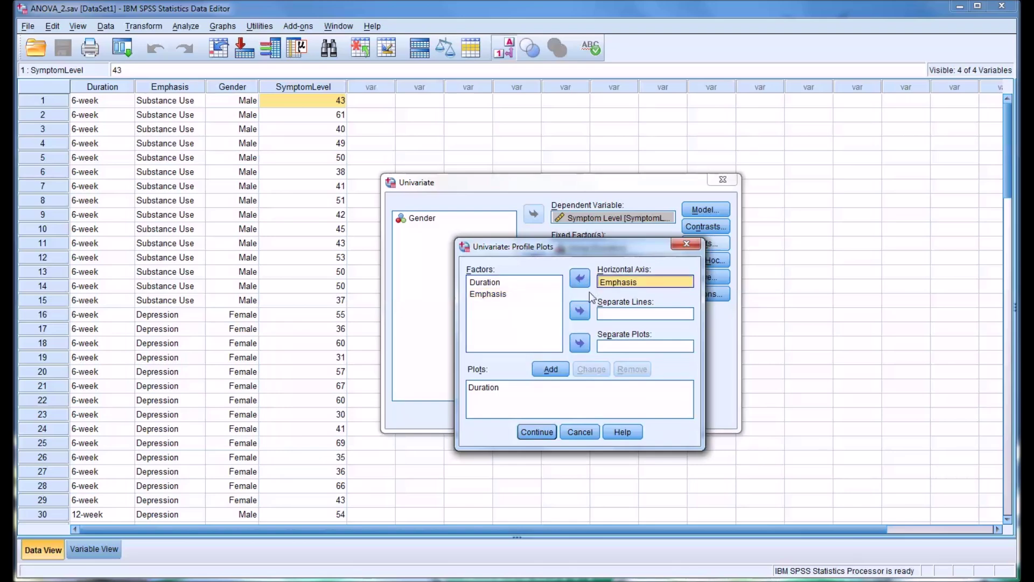
pyautogui.click(552, 371)
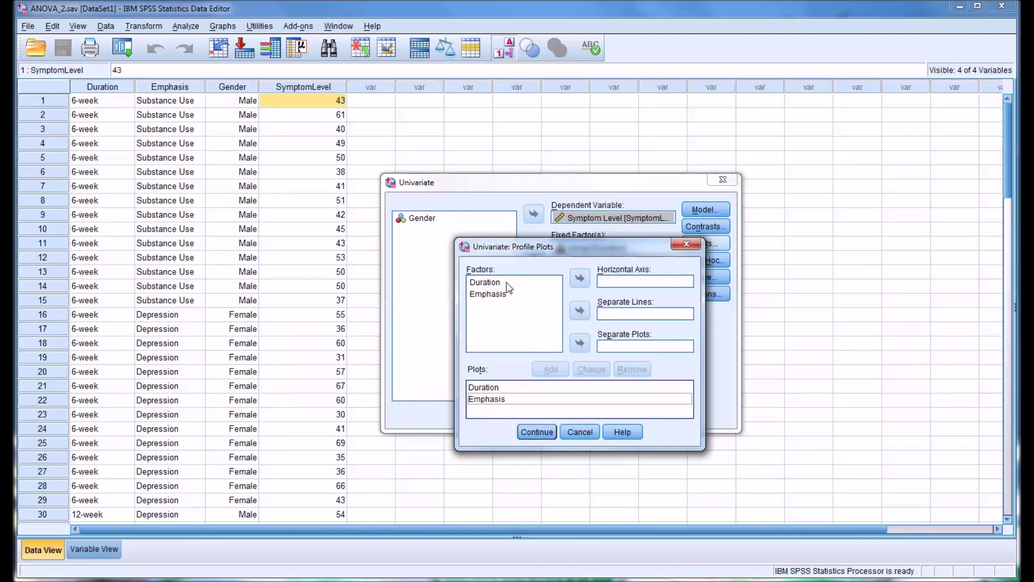
# Add the Duration*Emphasis profile plot with Emphasis as separate lines and confirm
pyautogui.click(552, 283)
pyautogui.click(579, 278)
pyautogui.click(512, 294)
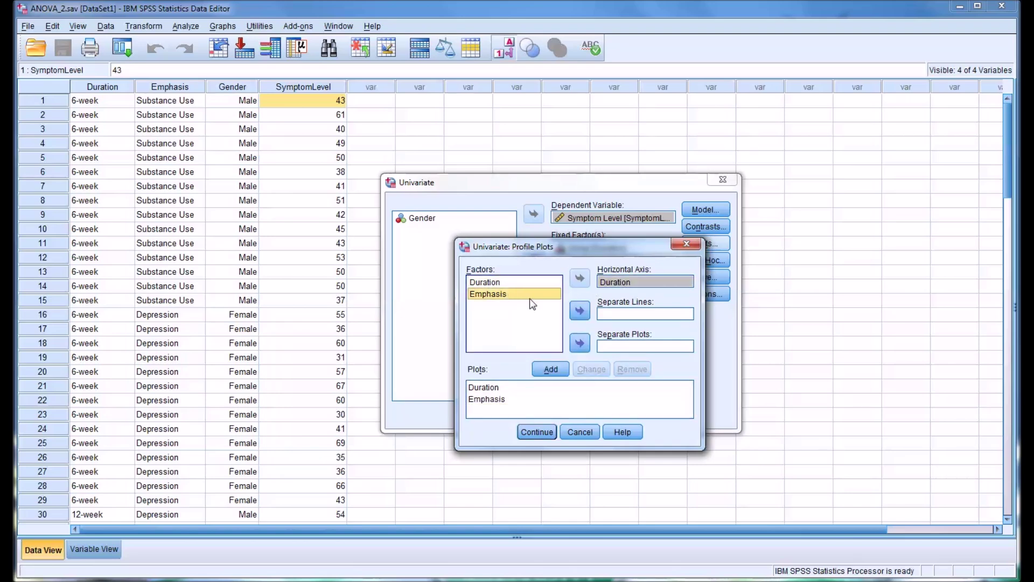
pyautogui.click(580, 311)
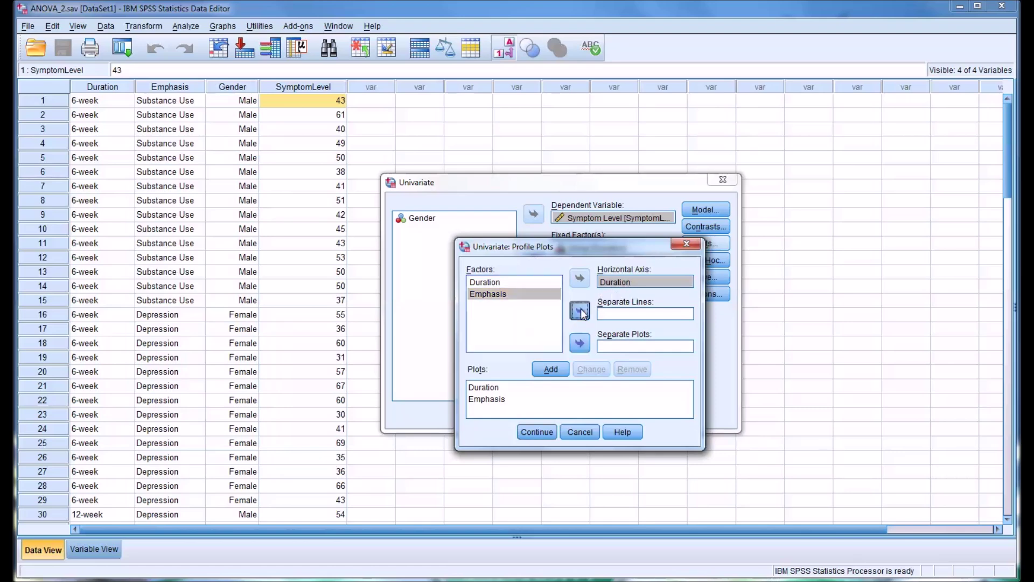
pyautogui.click(550, 370)
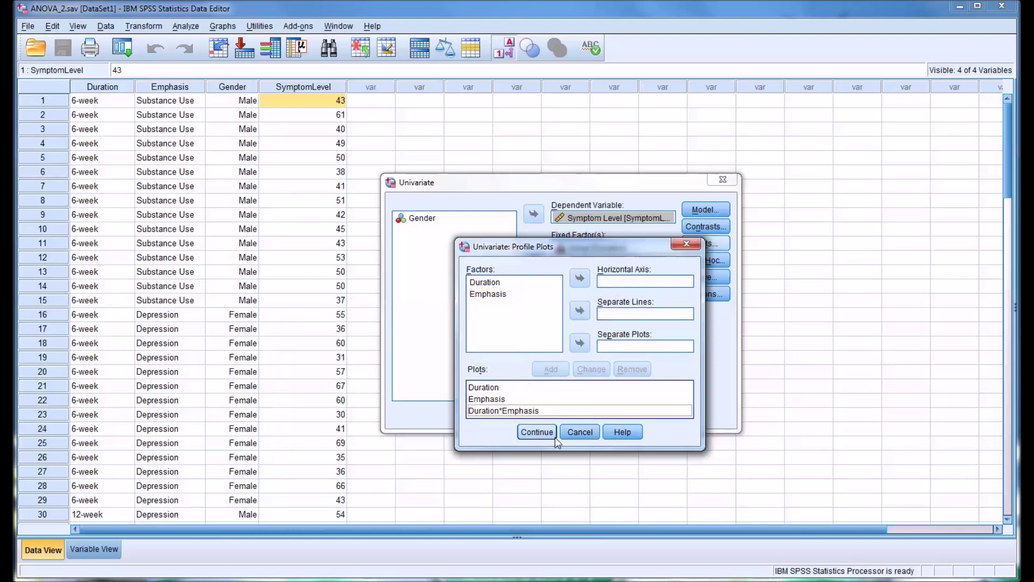
pyautogui.click(537, 432)
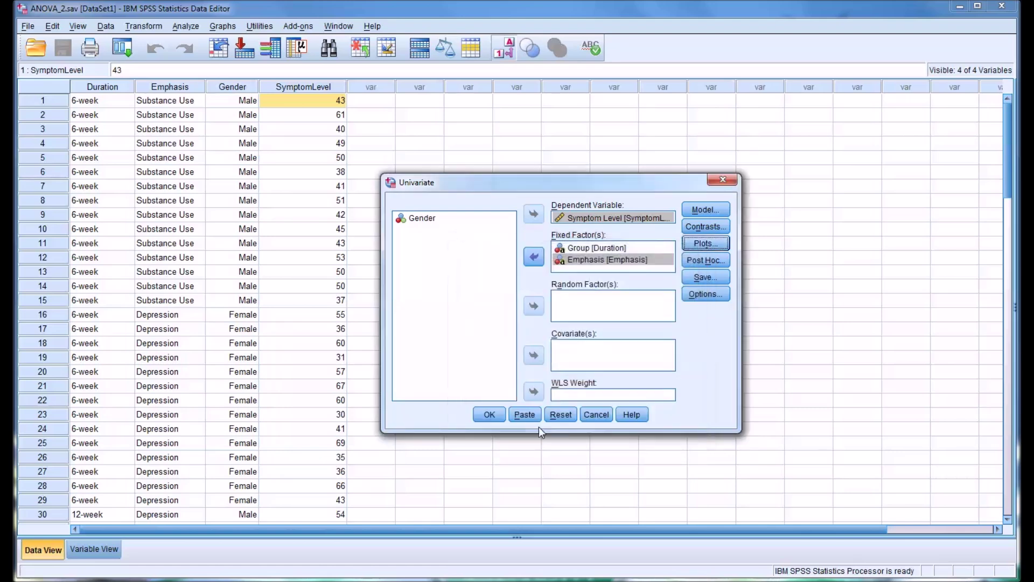
pyautogui.click(704, 277)
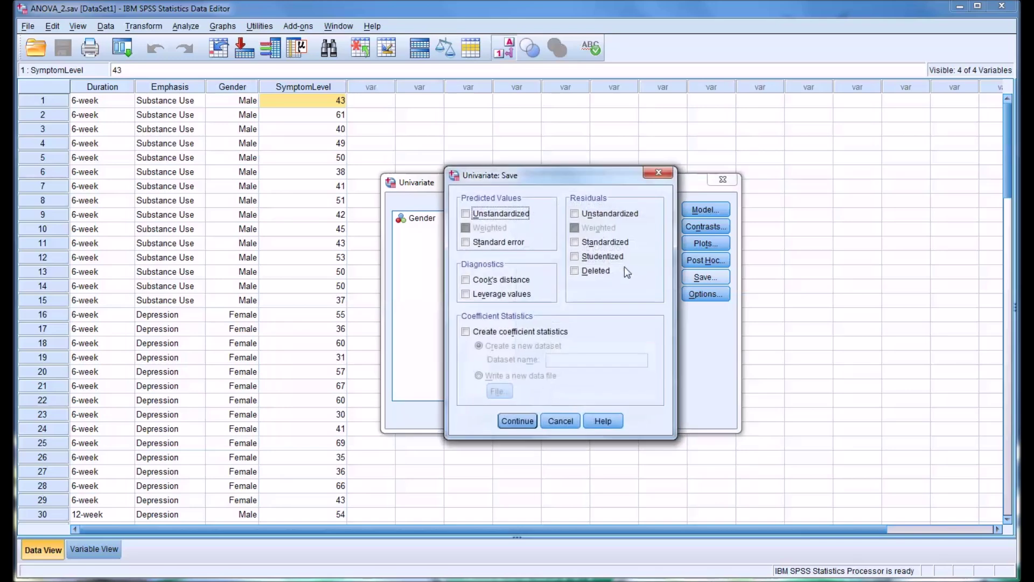
# Skip Save and display estimated means for (OVERALL), Duration, Emphasis and Duration*Emphasis
pyautogui.click(657, 175)
pyautogui.click(698, 291)
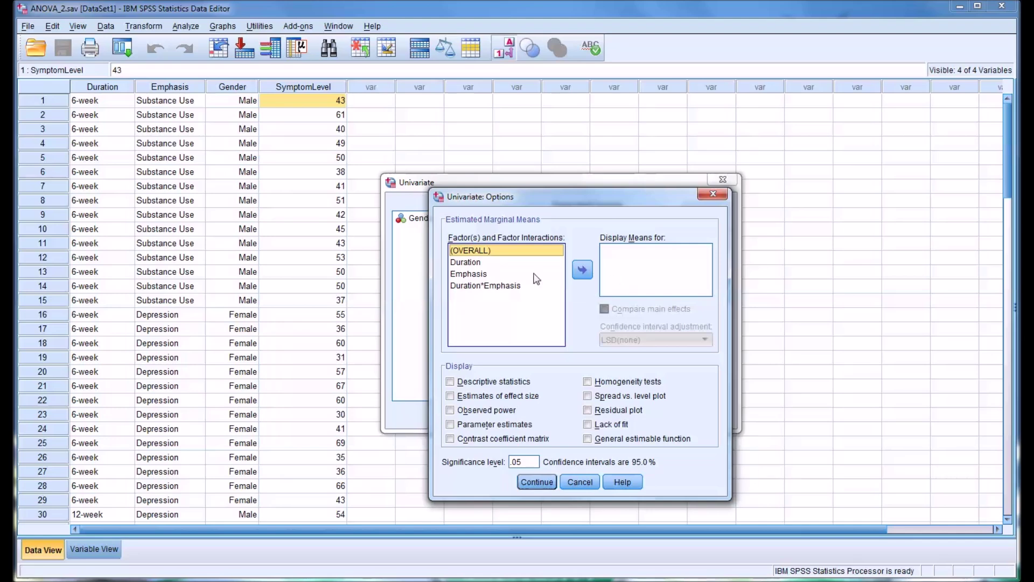
pyautogui.click(583, 269)
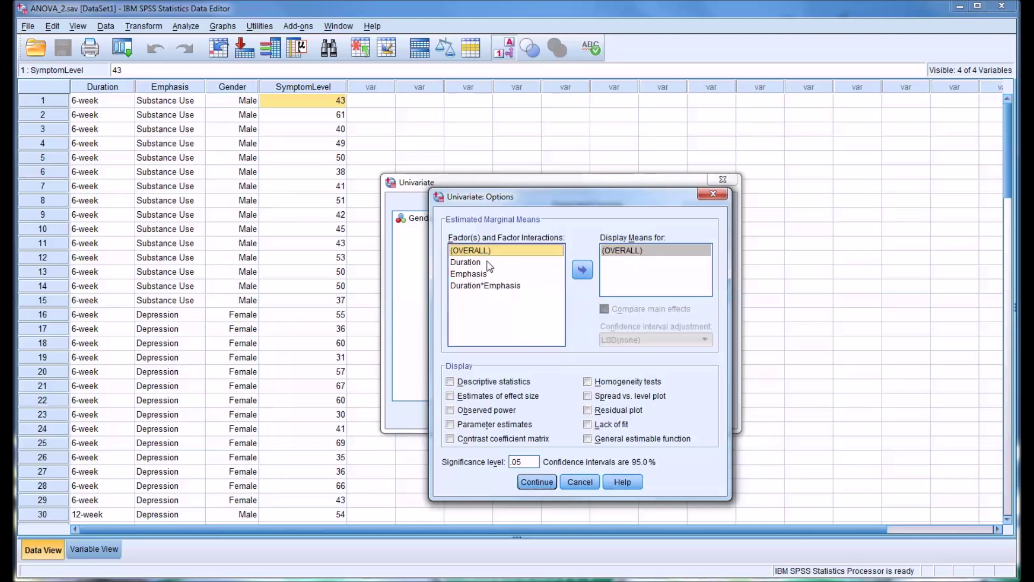
pyautogui.click(488, 263)
pyautogui.click(582, 270)
pyautogui.click(468, 274)
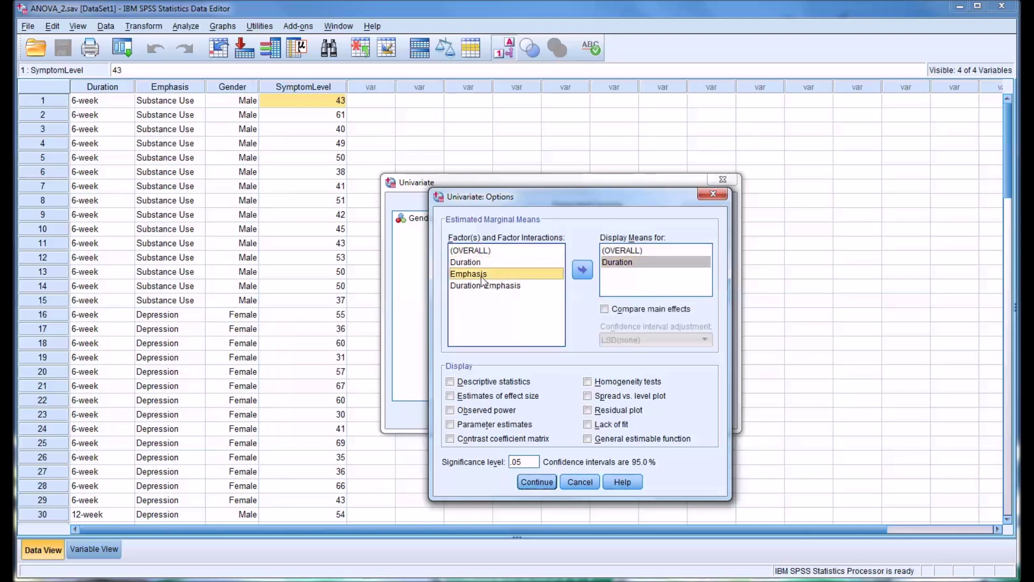
pyautogui.click(582, 272)
pyautogui.click(516, 285)
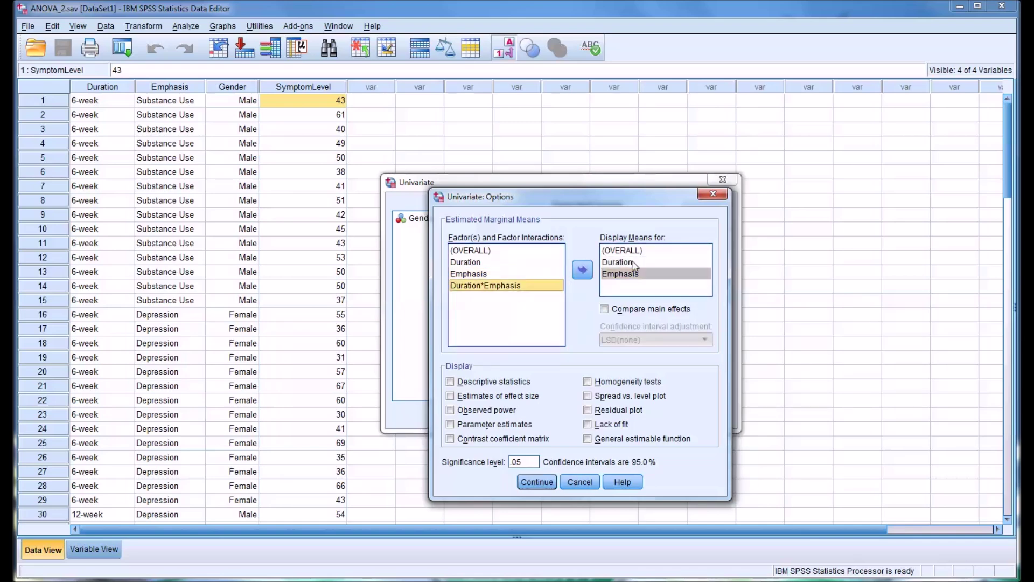
pyautogui.click(583, 269)
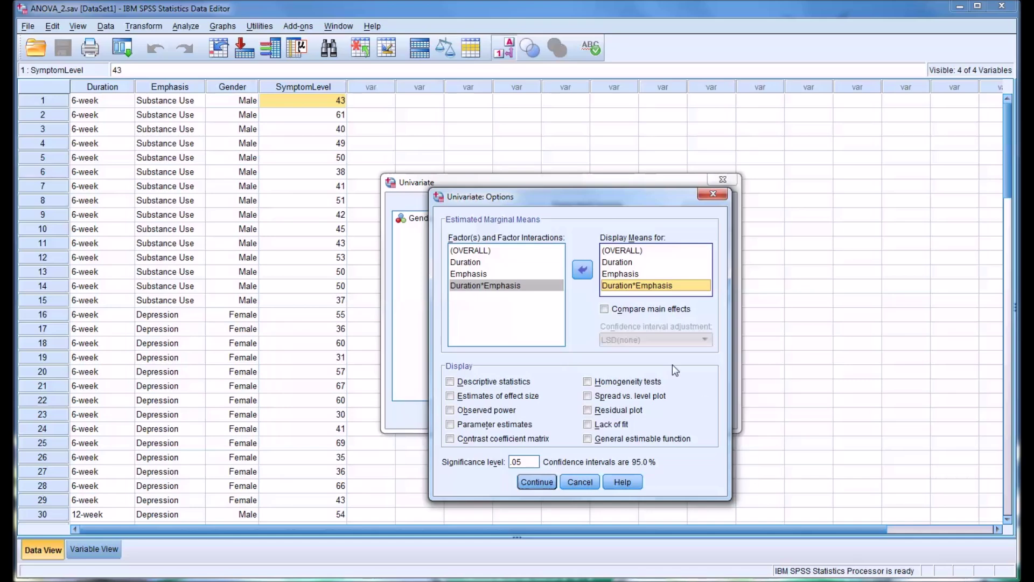
# Enable main-effect comparisons, homogeneity tests and effect size estimates
pyautogui.click(605, 310)
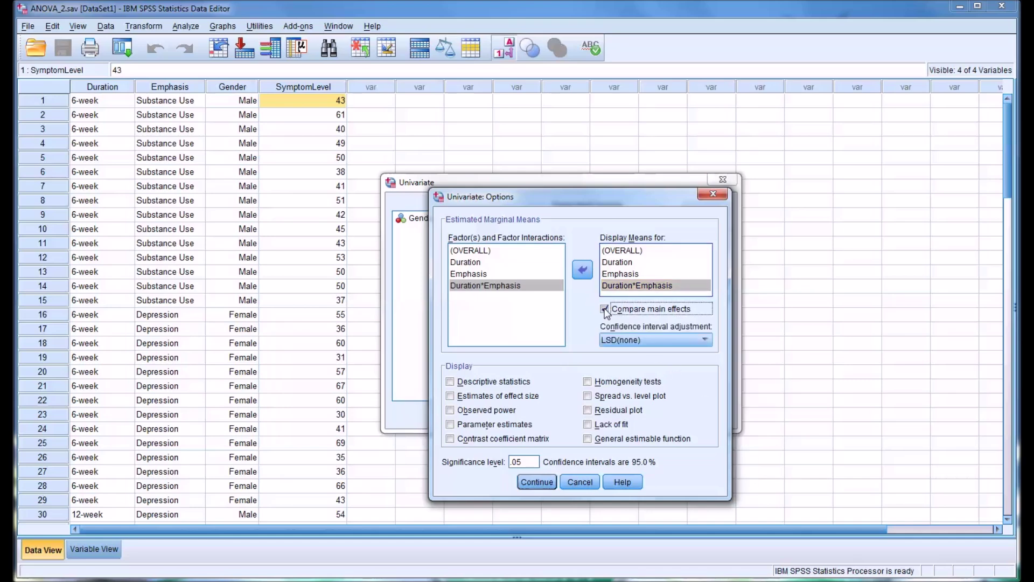
pyautogui.click(588, 382)
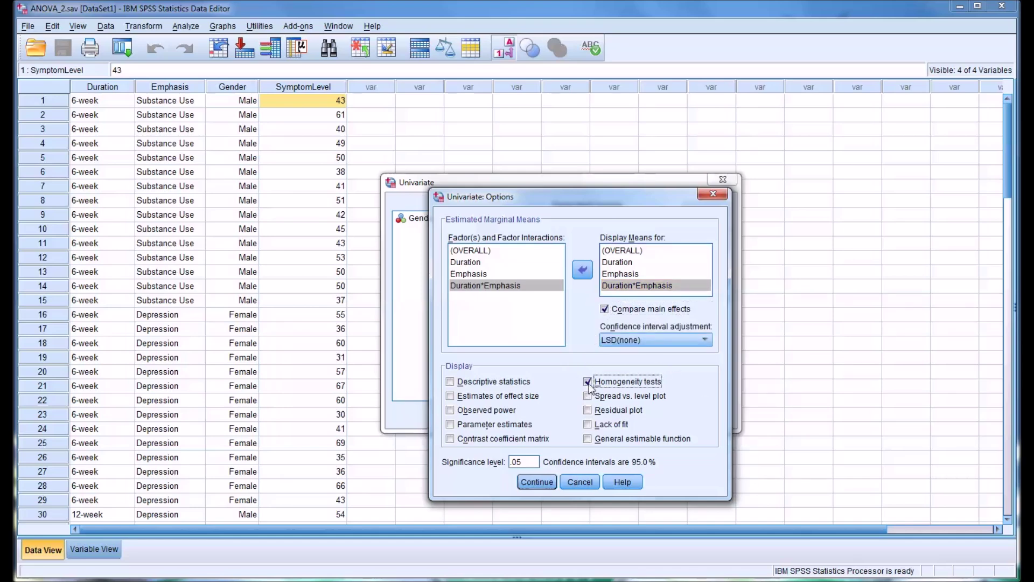
pyautogui.click(451, 397)
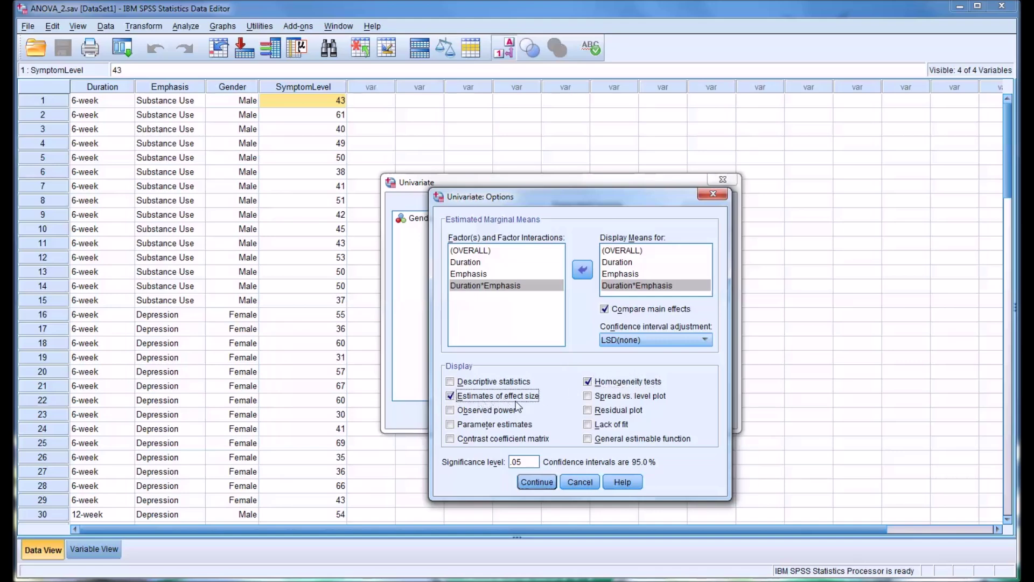
# Confirm the options and move Duration into the post hoc tests list
pyautogui.click(530, 482)
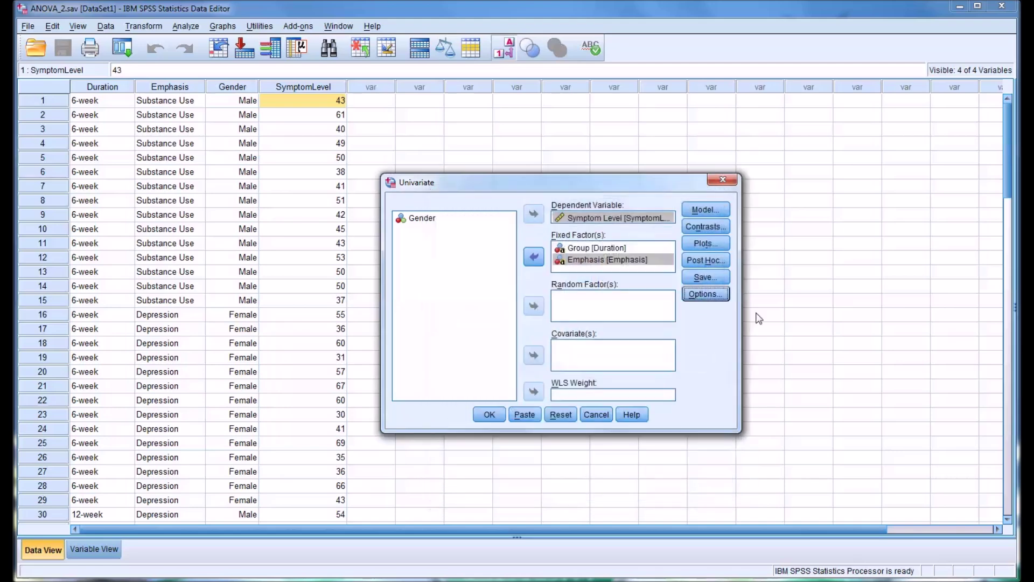
pyautogui.click(698, 260)
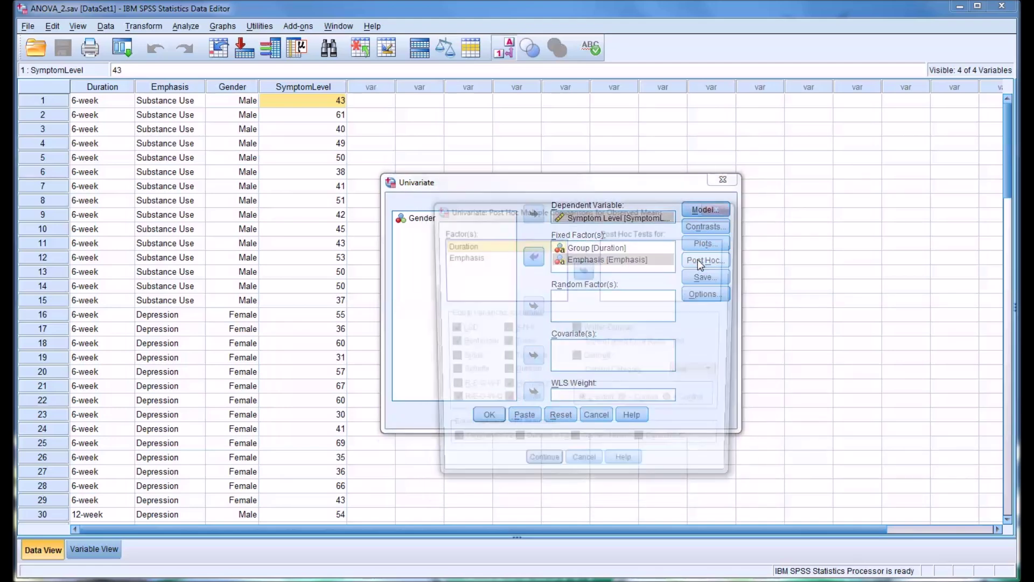
pyautogui.moveTo(603, 214); pyautogui.dragTo(568, 183)
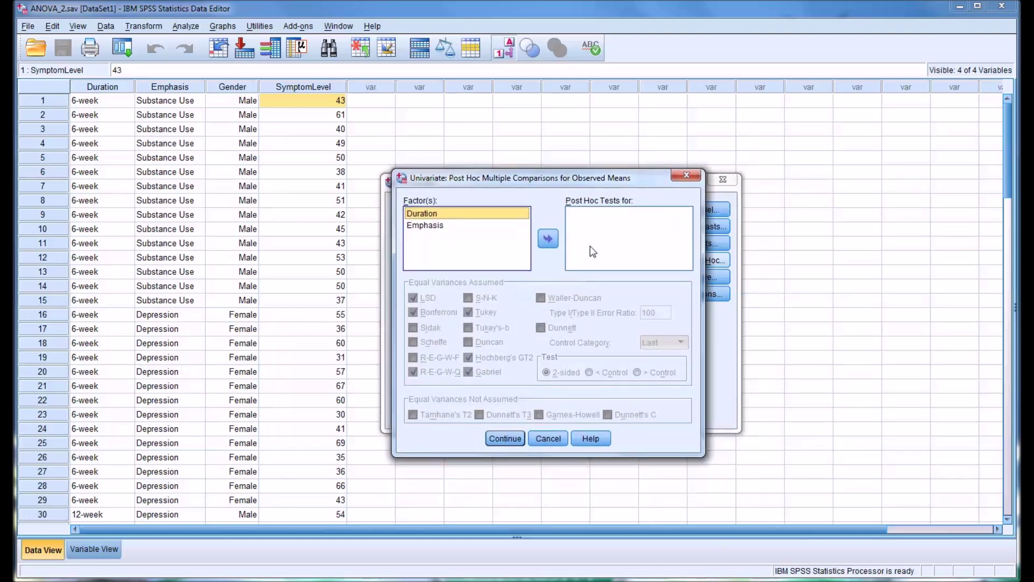
pyautogui.click(548, 239)
# Add Emphasis for post hoc tests, untick Tukey, R-E-G-W-Q, Hochberg's GT2 and Gabriel, and toggle LSD
pyautogui.click(449, 223)
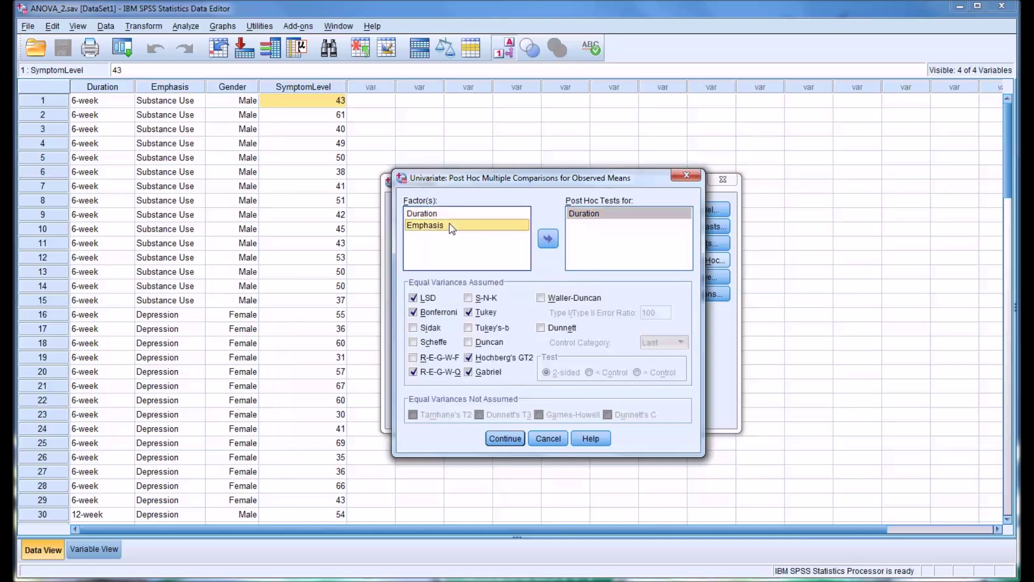
pyautogui.click(548, 240)
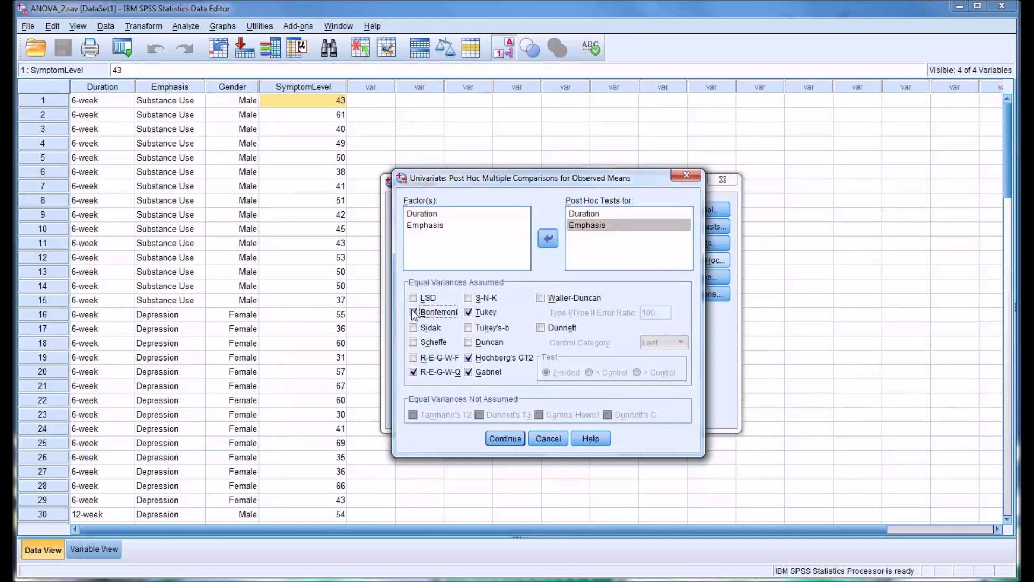
pyautogui.click(469, 312)
pyautogui.click(413, 372)
pyautogui.click(468, 358)
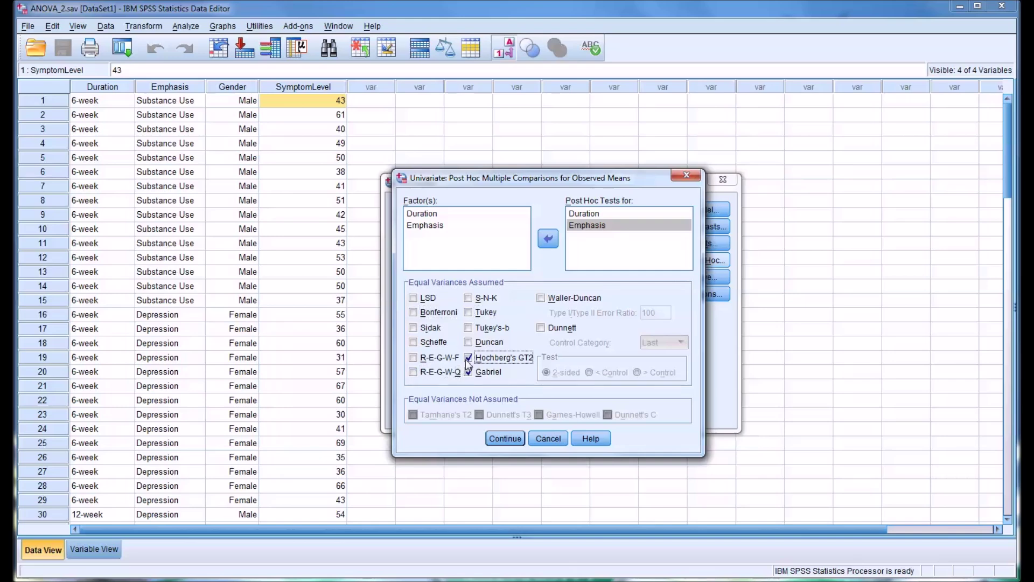
pyautogui.click(468, 372)
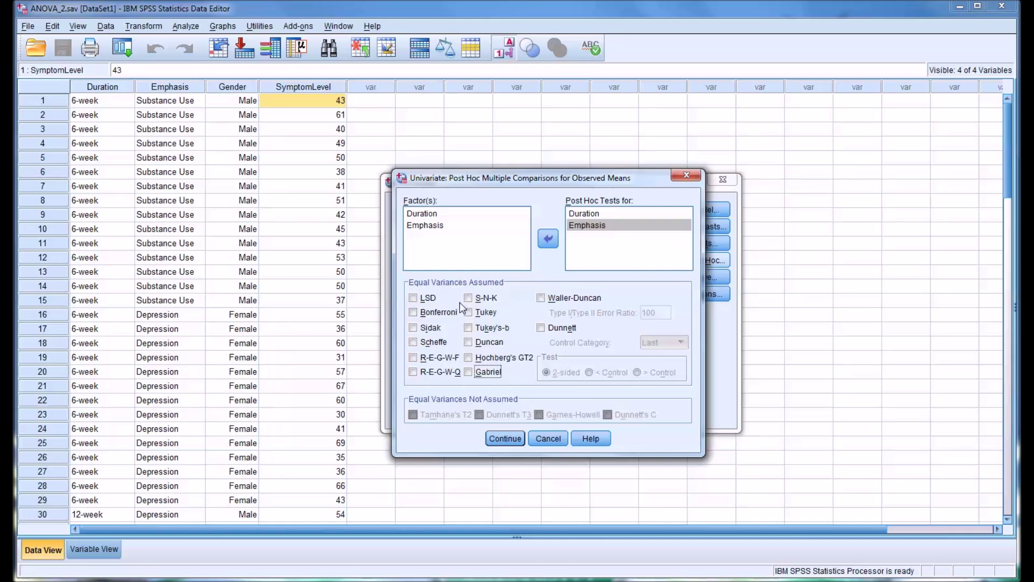
pyautogui.click(414, 299)
# Tick the LSD, Bonferroni and Tukey post hoc tests
pyautogui.click(414, 297)
pyautogui.click(416, 314)
pyautogui.click(468, 312)
# Also tick the R-E-G-W-Q, Hochberg's GT2 and Gabriel post hoc tests
pyautogui.click(414, 373)
pyautogui.click(468, 358)
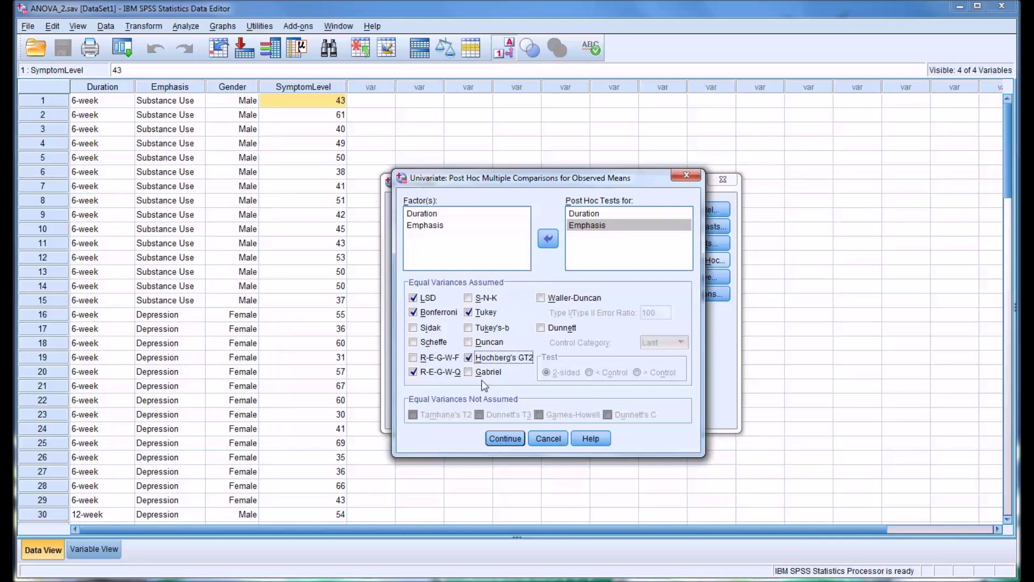
pyautogui.click(468, 373)
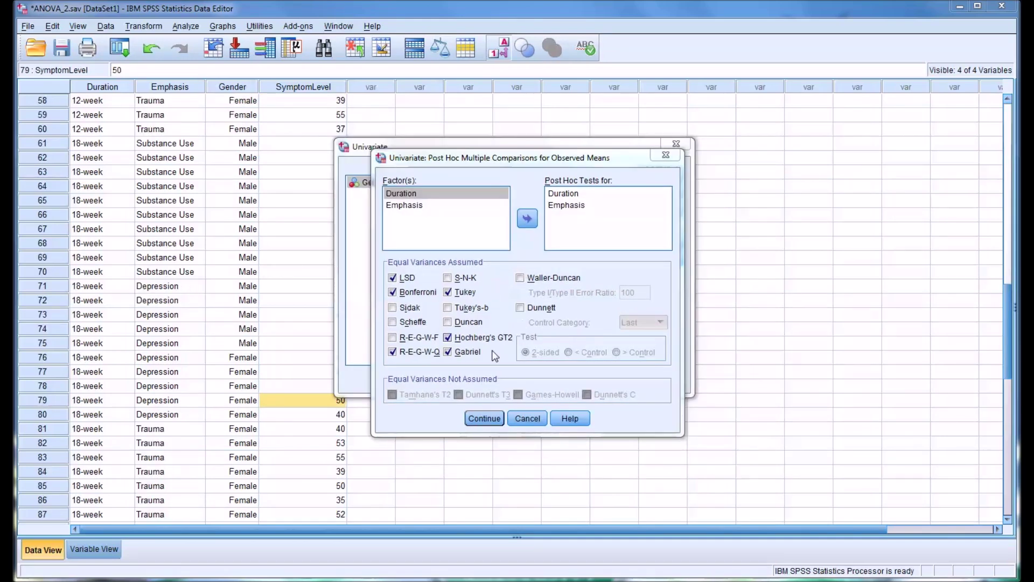
pyautogui.click(484, 418)
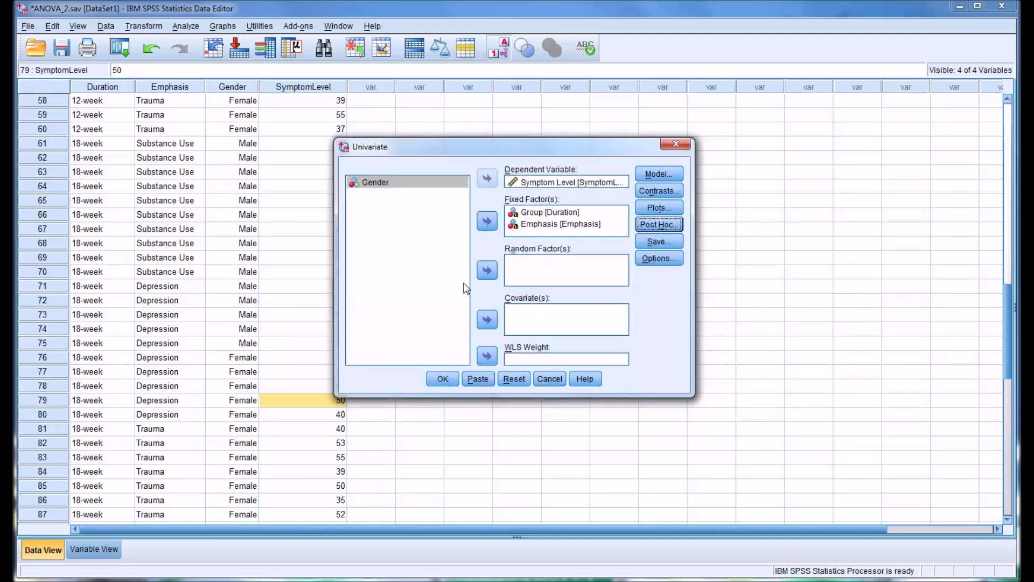
pyautogui.click(443, 380)
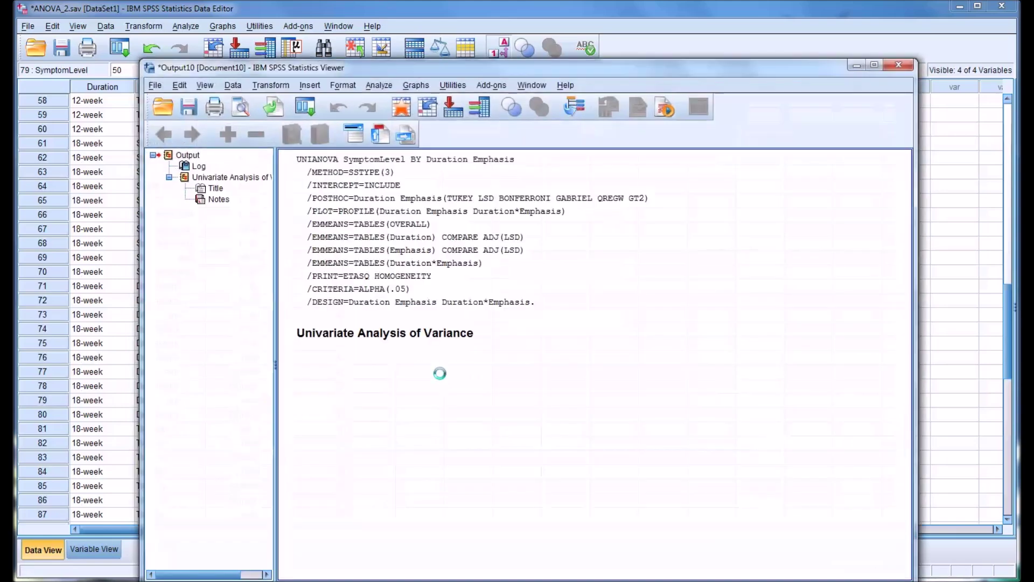
pyautogui.moveTo(529, 72); pyautogui.dragTo(526, 37)
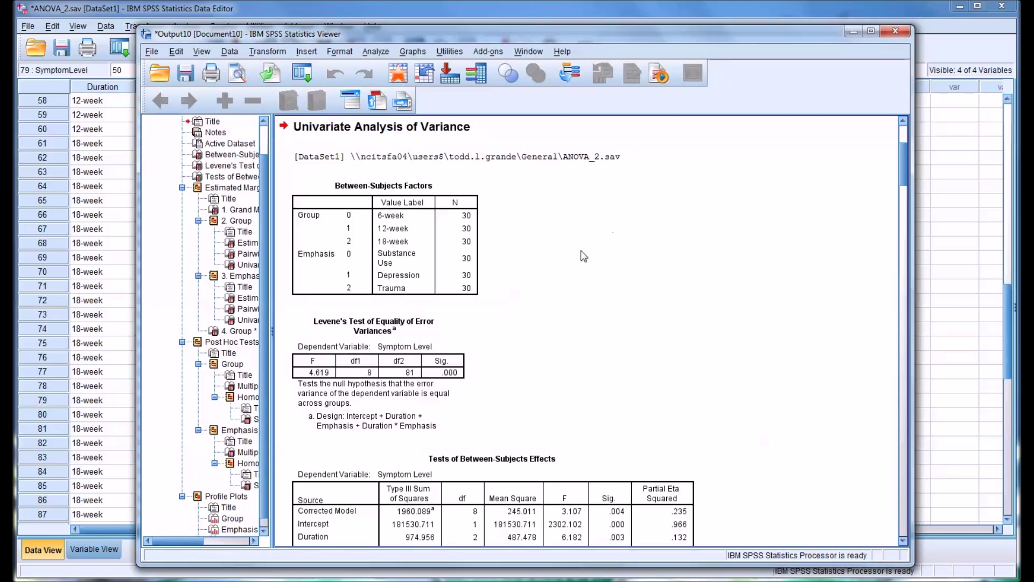
pyautogui.click(475, 233)
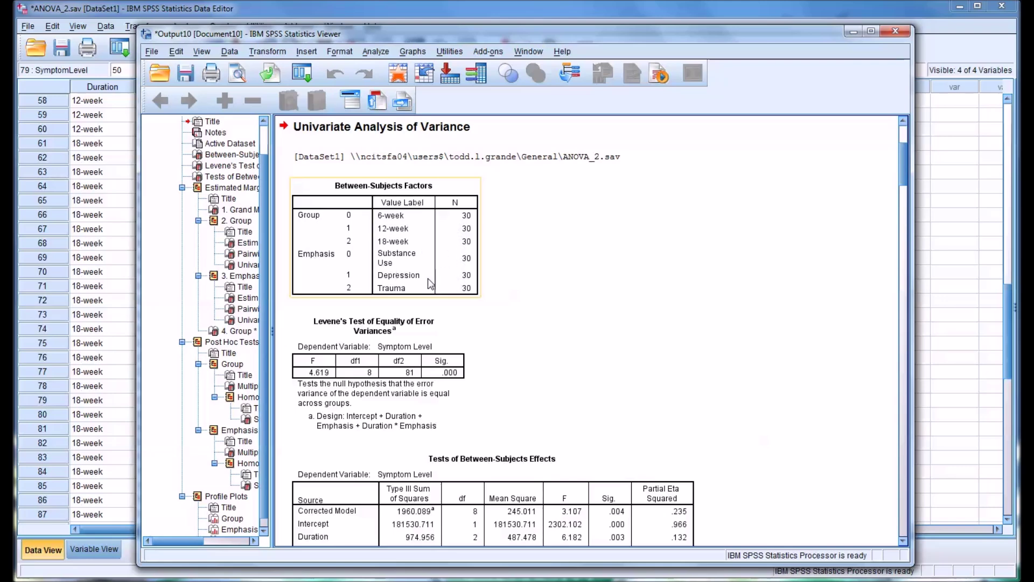
pyautogui.click(493, 307)
# Scroll the output to Levene's Test, then select the Tests of Between-Subjects Effects table
pyautogui.scroll(-2, 497, 311)
pyautogui.scroll(-2, 497, 311)
pyautogui.click(423, 295)
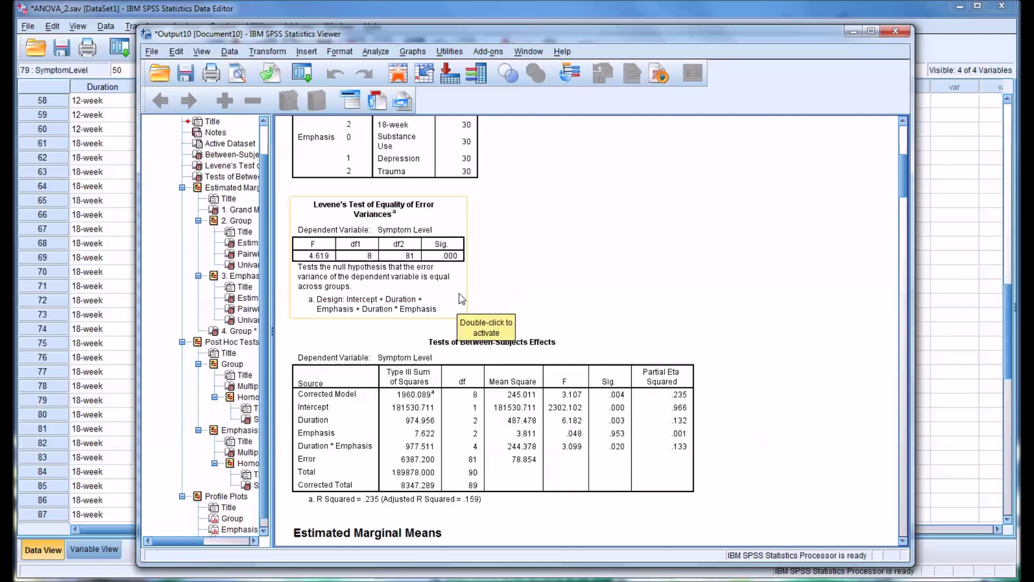
pyautogui.click(480, 289)
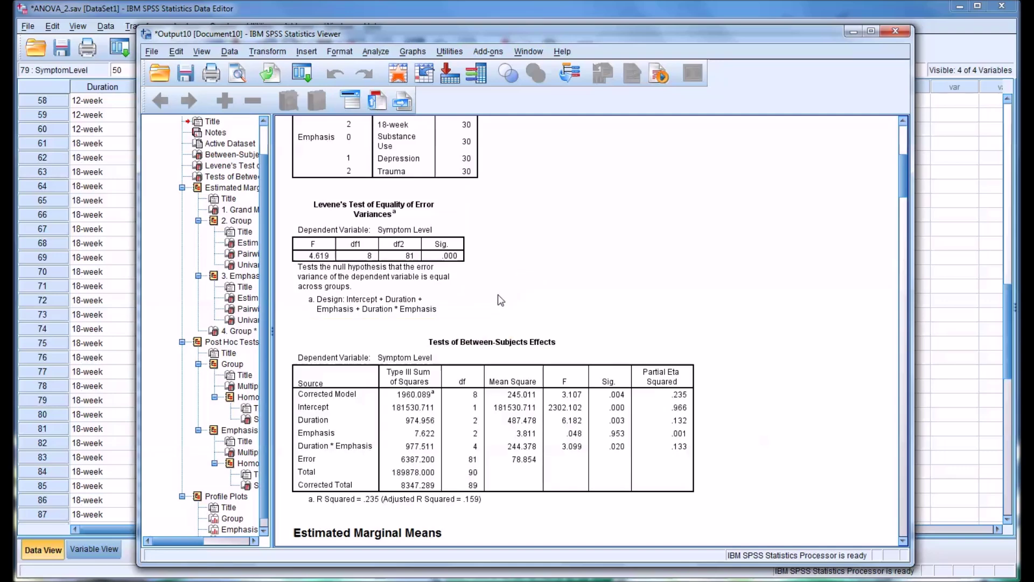
pyautogui.scroll(-3, 517, 294)
pyautogui.scroll(-6, 516, 293)
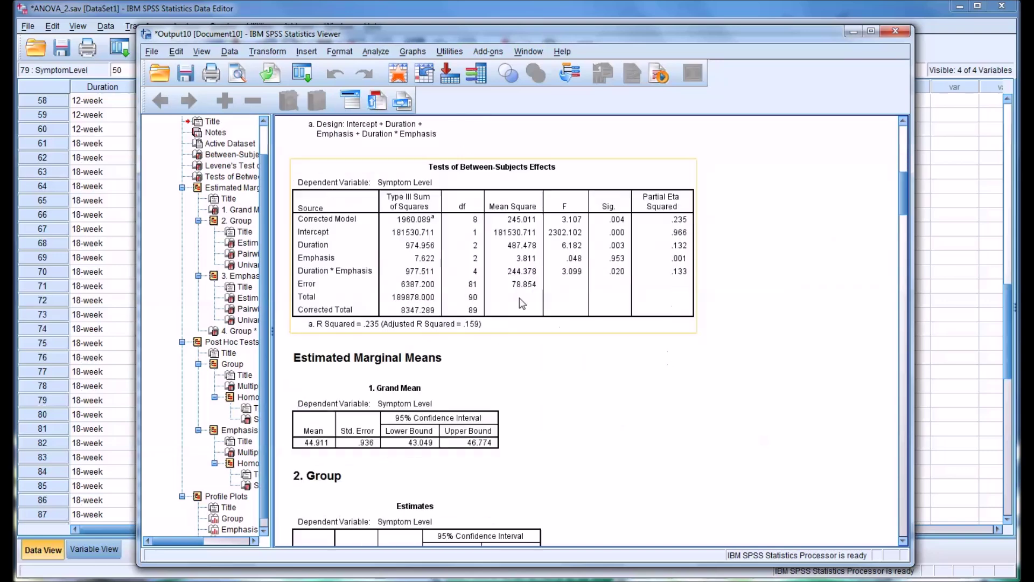
pyautogui.click(654, 310)
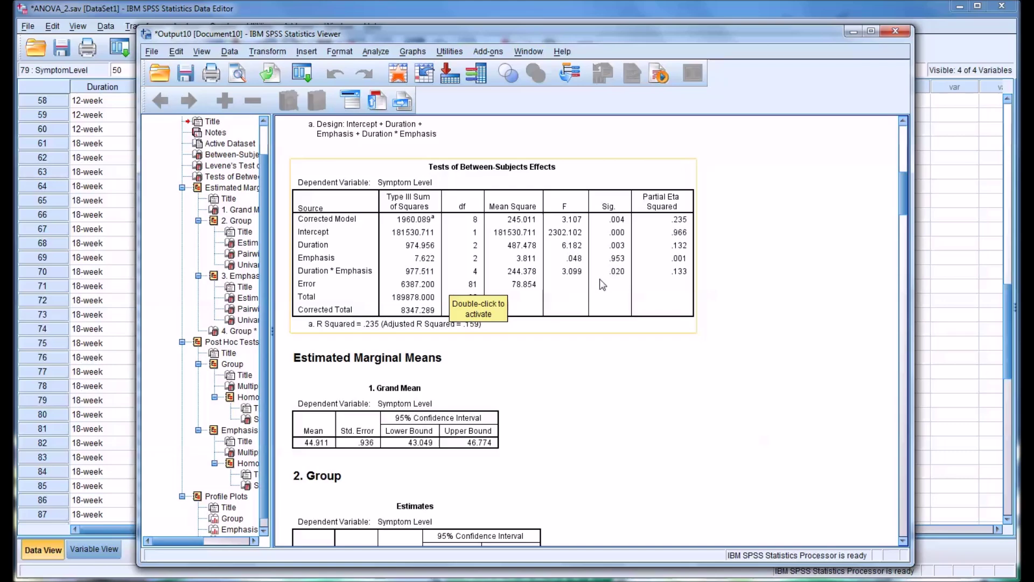
pyautogui.scroll(-12, 602, 285)
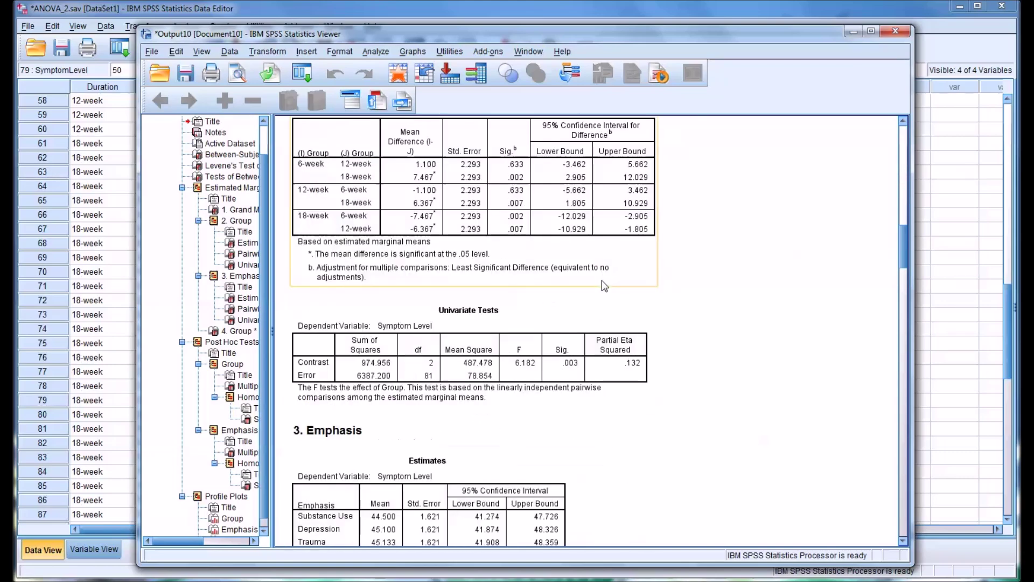
# Scroll past the estimated marginal means and select the Group Multiple Comparisons table
pyautogui.scroll(-15, 604, 286)
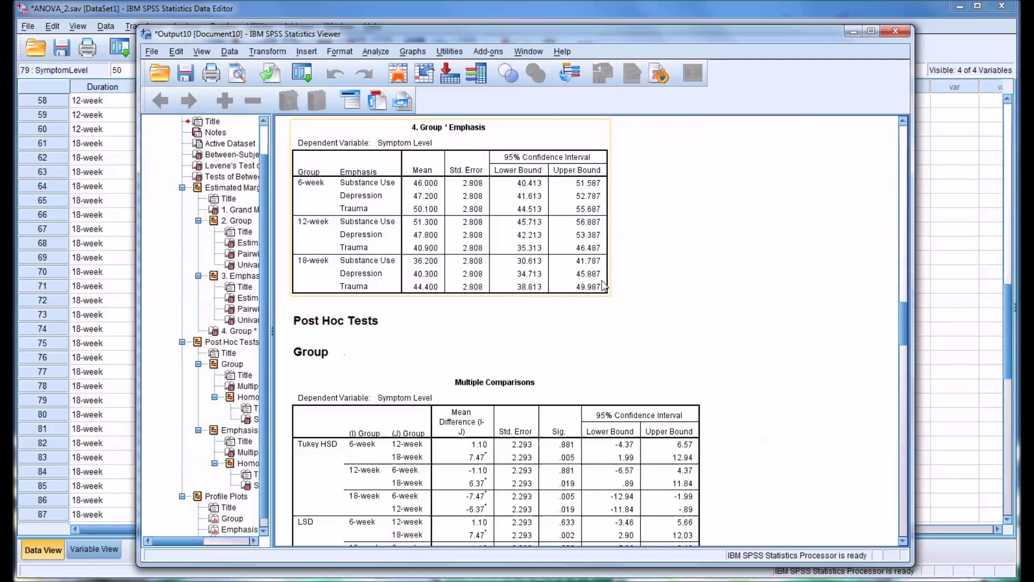
pyautogui.scroll(-3, 603, 285)
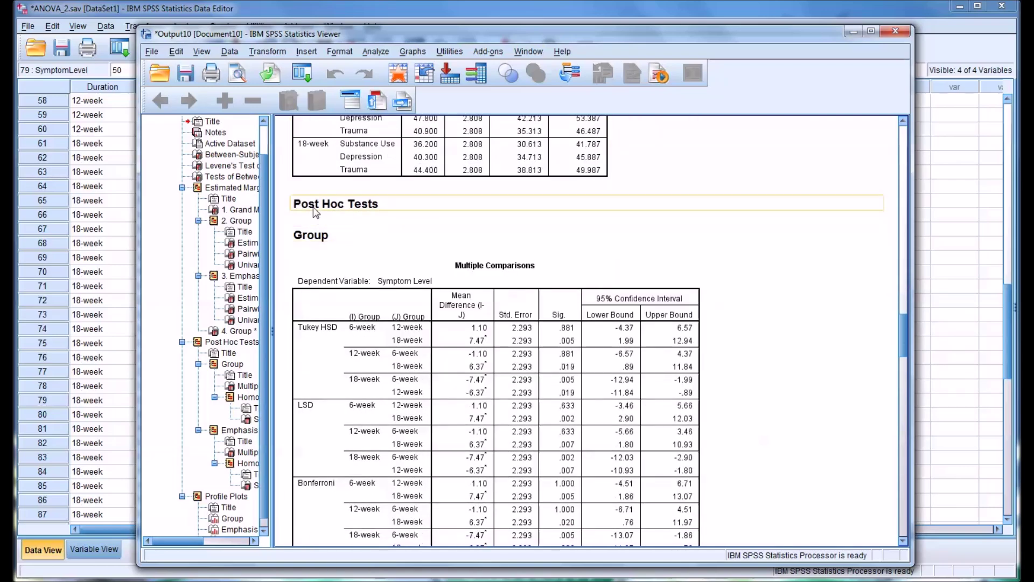
pyautogui.scroll(-2, 631, 276)
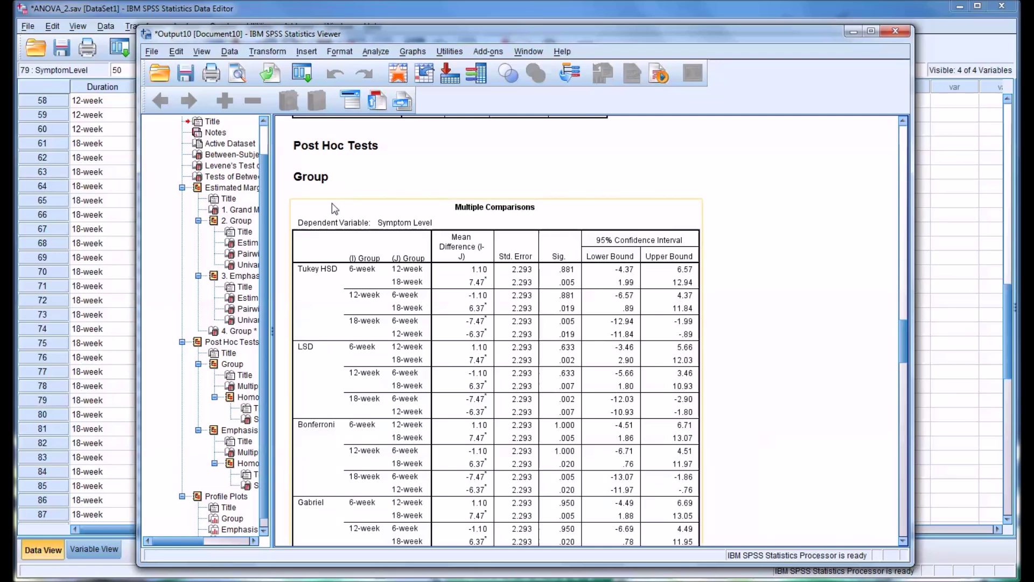
pyautogui.scroll(-2, 532, 266)
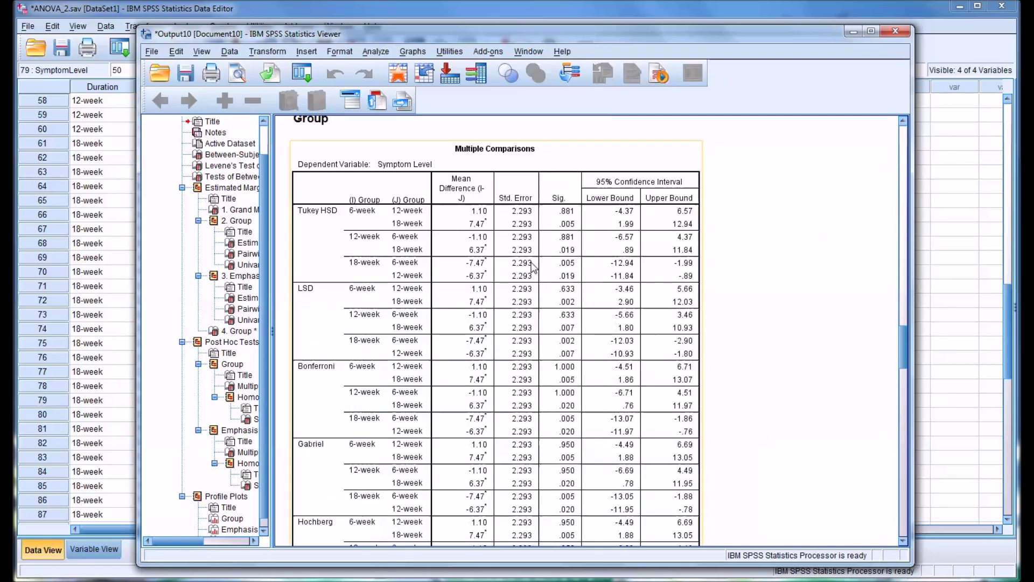
pyautogui.scroll(-2, 532, 265)
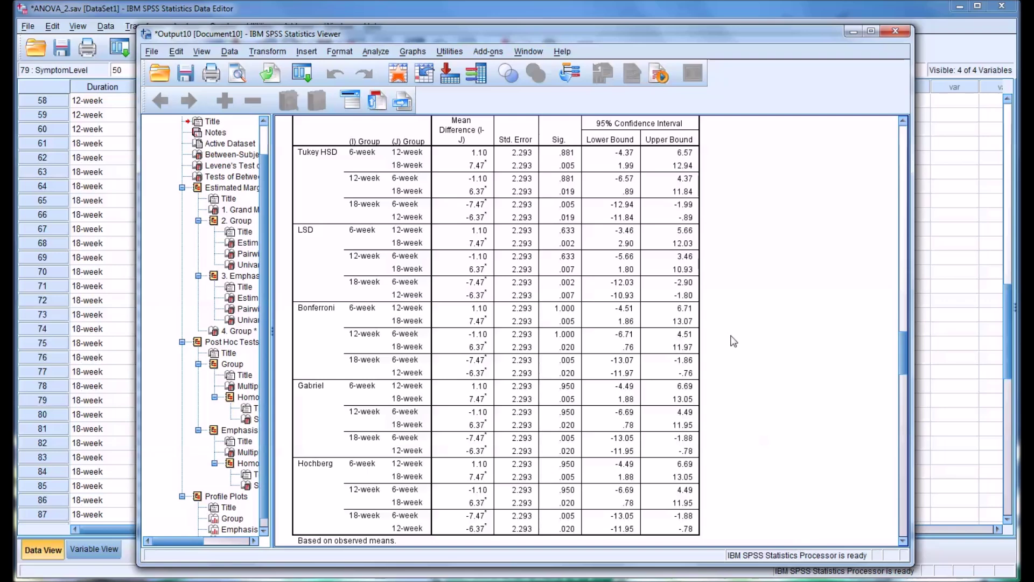
pyautogui.click(680, 243)
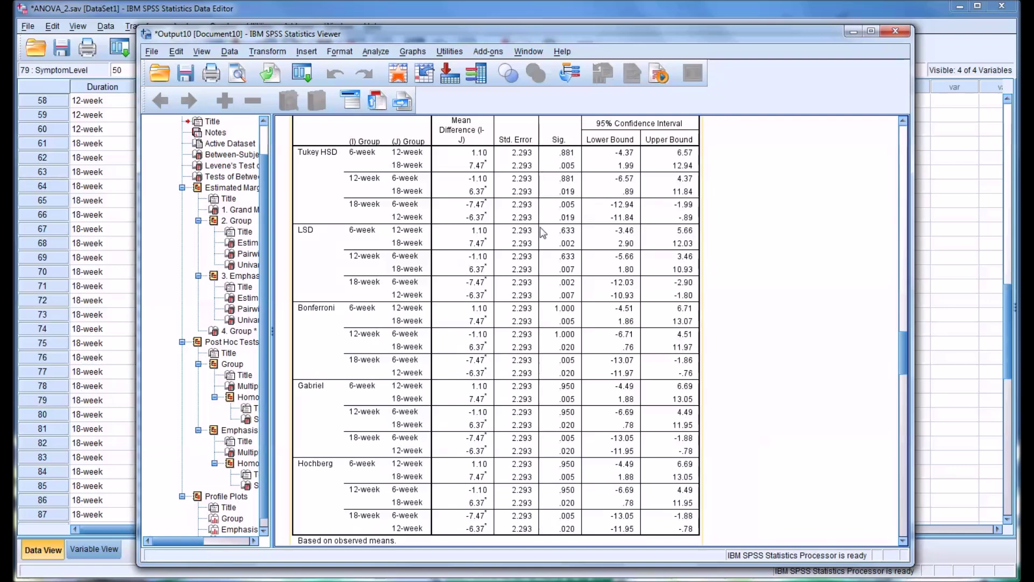
# Scroll through the Emphasis Multiple Comparisons to the Homogeneous Subsets table showing means 44.50–45.13 in one subset
pyautogui.scroll(-10, 749, 385)
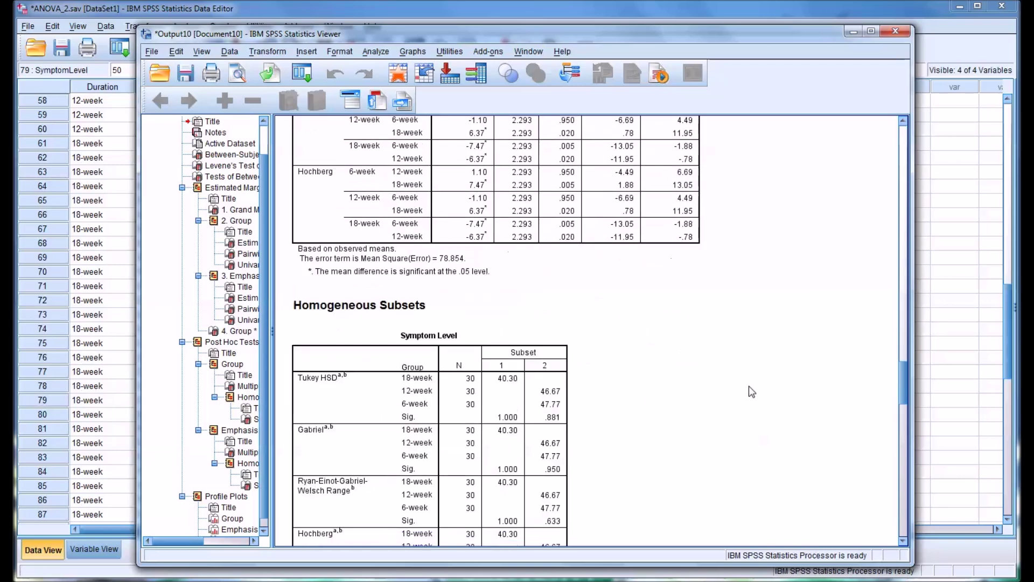
pyautogui.scroll(-10, 748, 386)
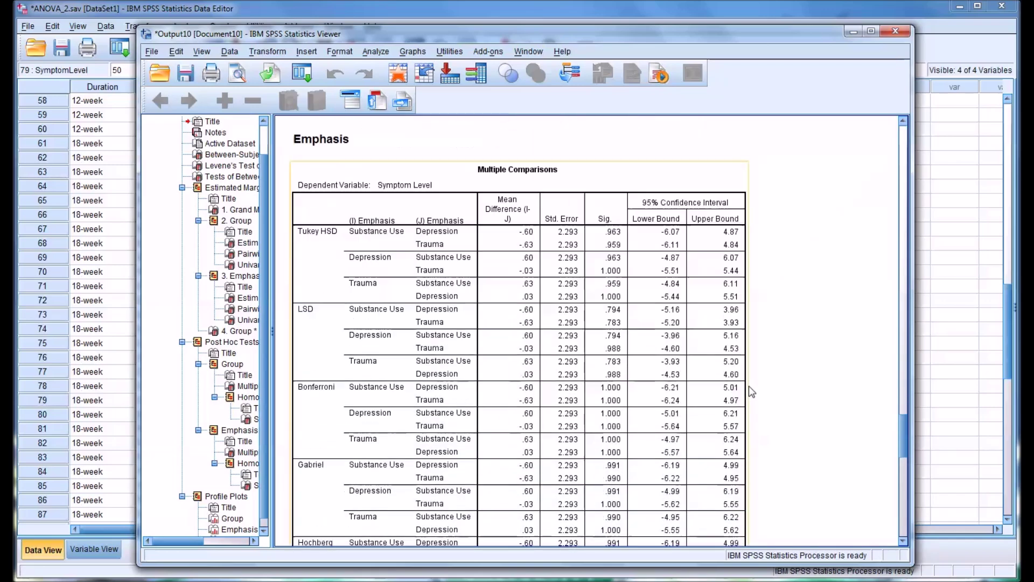
pyautogui.scroll(-2, 749, 385)
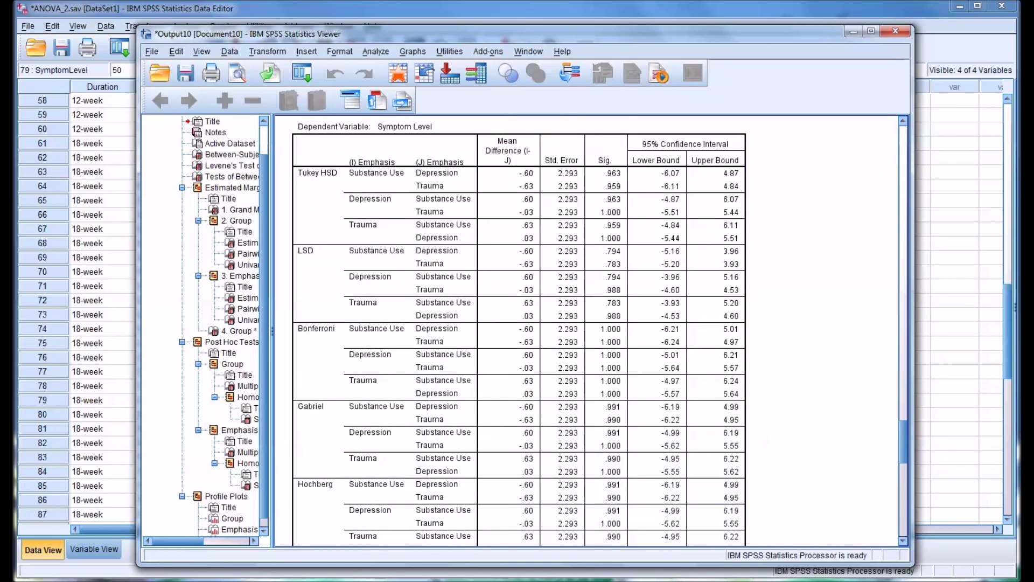
pyautogui.scroll(2, 709, 310)
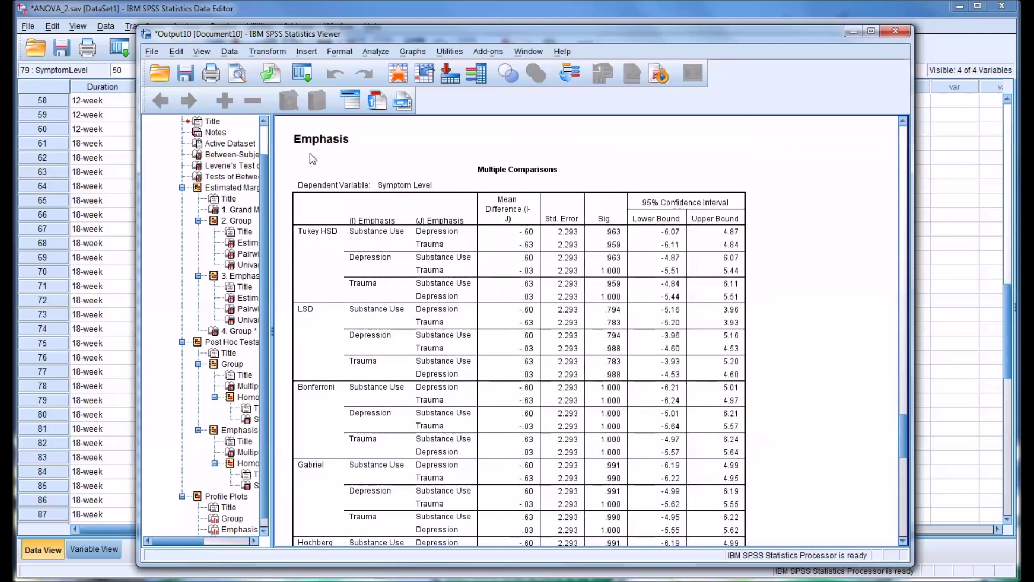
pyautogui.scroll(-2, 408, 162)
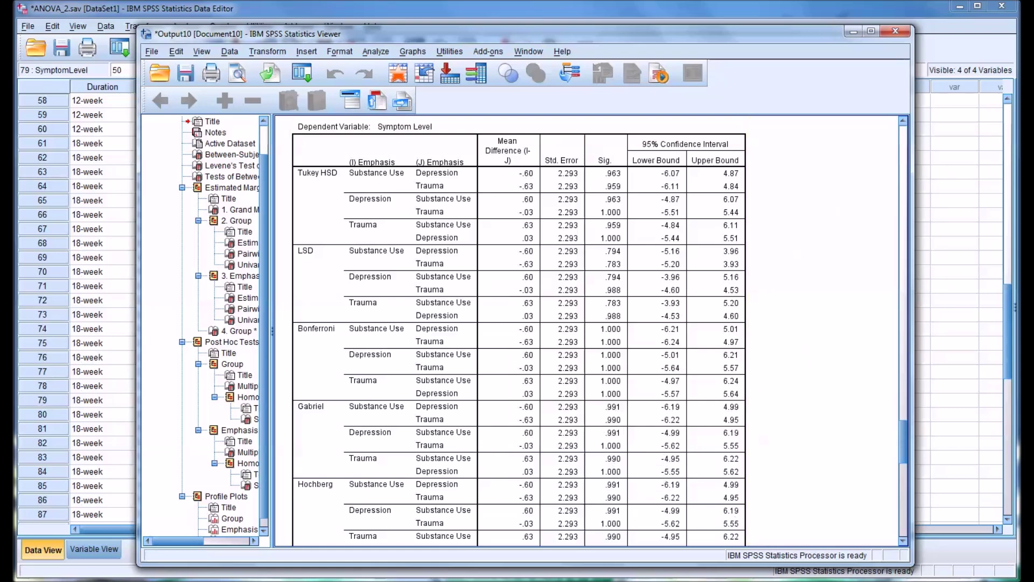
pyautogui.scroll(-15, 759, 429)
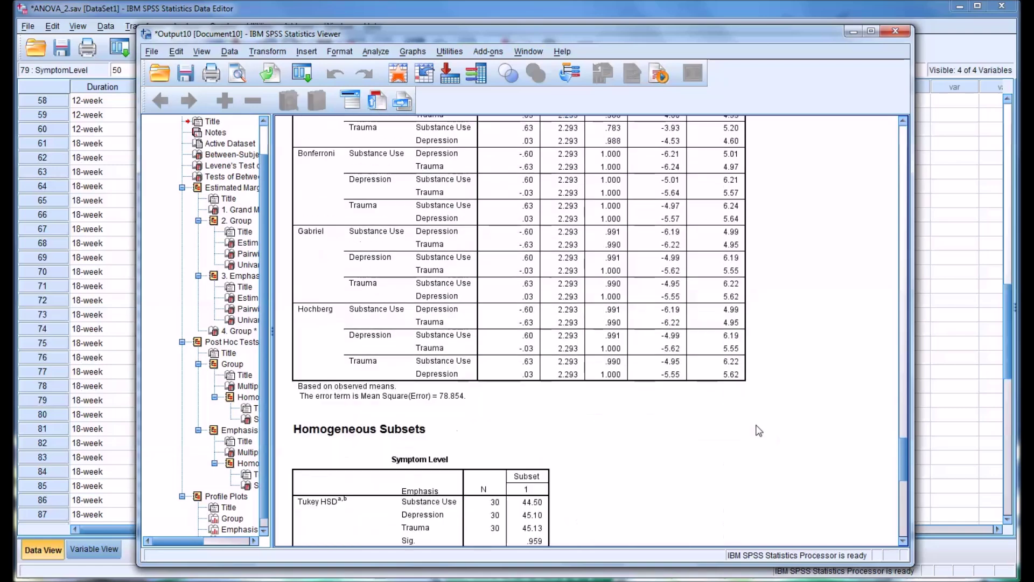
# Scroll to the Group profile plot, where Symptom Level means fall from about 48 at 6-week to 40 at 18-week
pyautogui.scroll(-6, 735, 407)
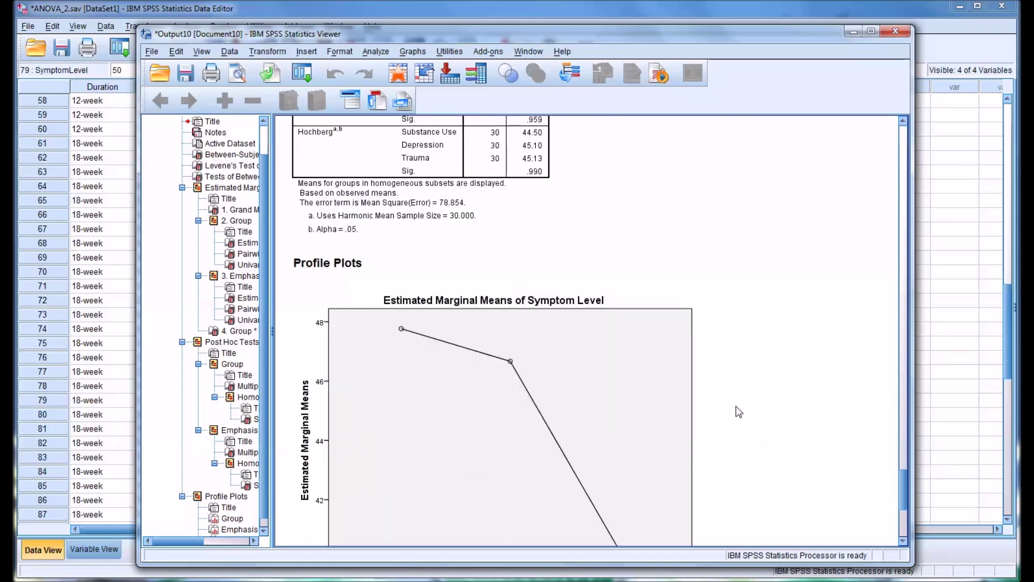
pyautogui.scroll(1, 738, 411)
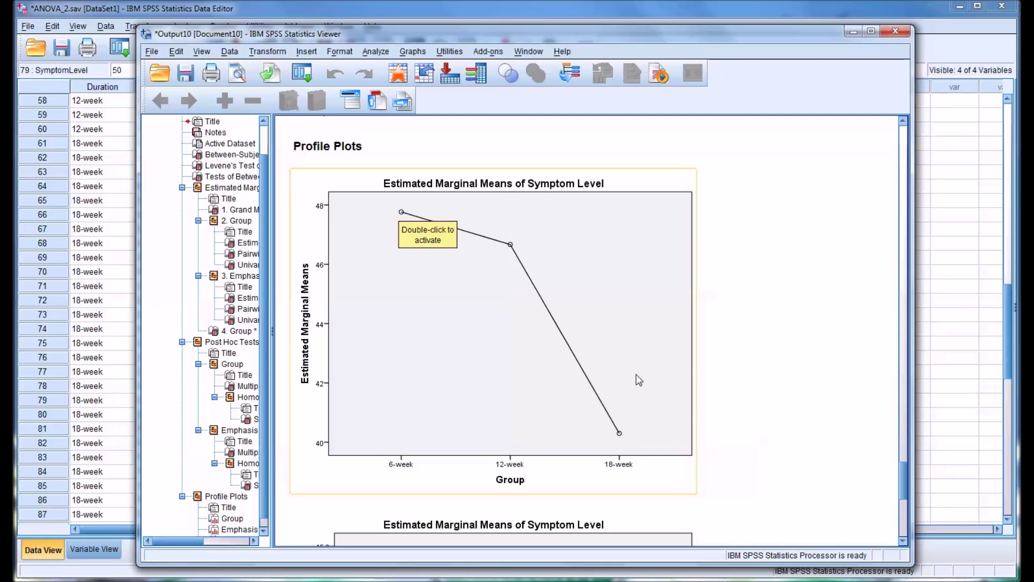
# Scroll past the Group chart to the Emphasis plot, where Substance Use peaks near 51 at 12-week
pyautogui.scroll(-5, 604, 295)
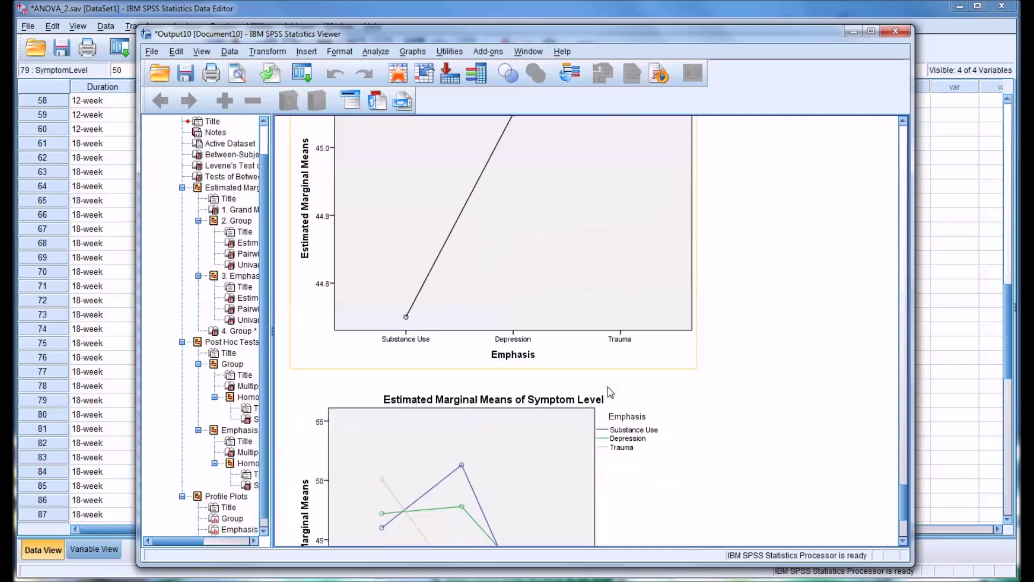
pyautogui.scroll(-10, 588, 385)
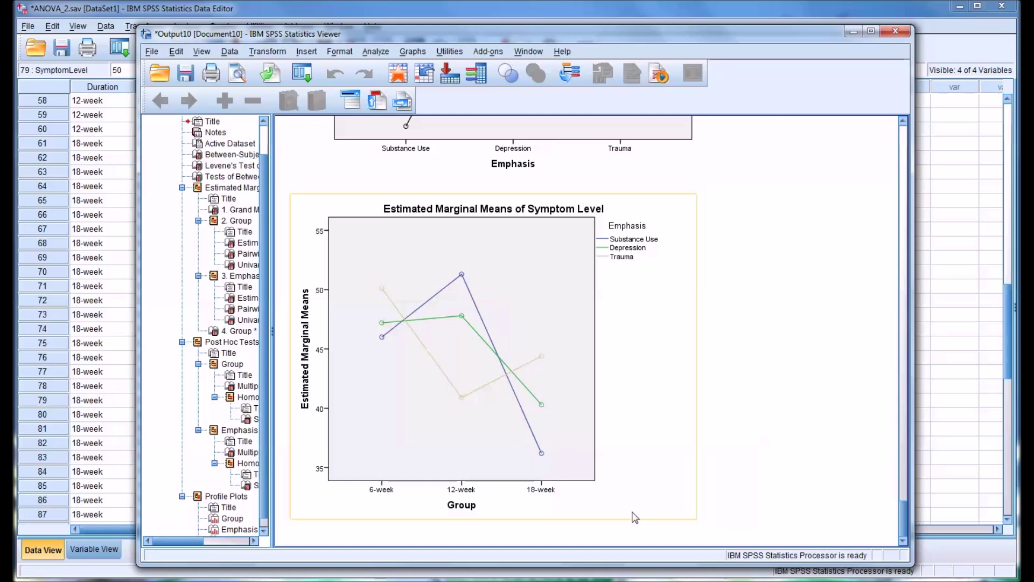
# Select the Group by Emphasis interaction plot, then clear the selection by clicking blank space
pyautogui.click(727, 540)
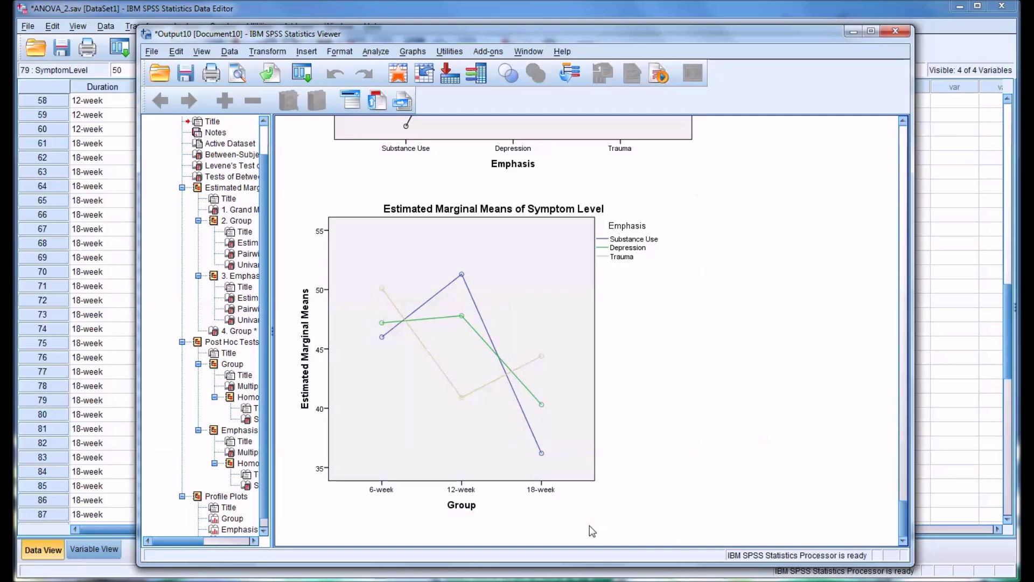
pyautogui.click(501, 520)
pyautogui.click(627, 545)
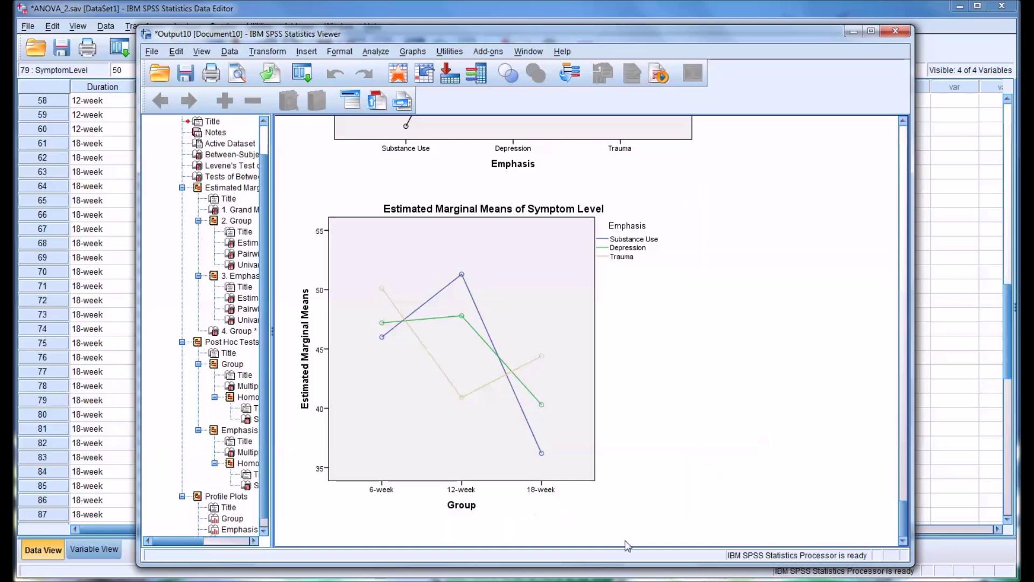